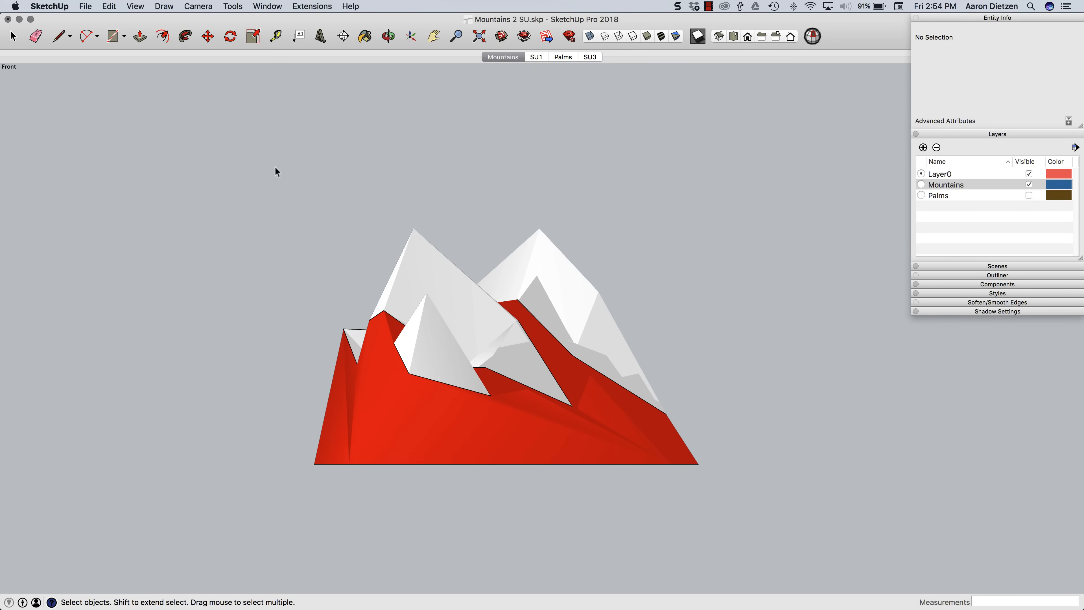
Show the Mountains scene of the finished example and minimize its window to reach the untitled model
click(495, 58)
click(19, 19)
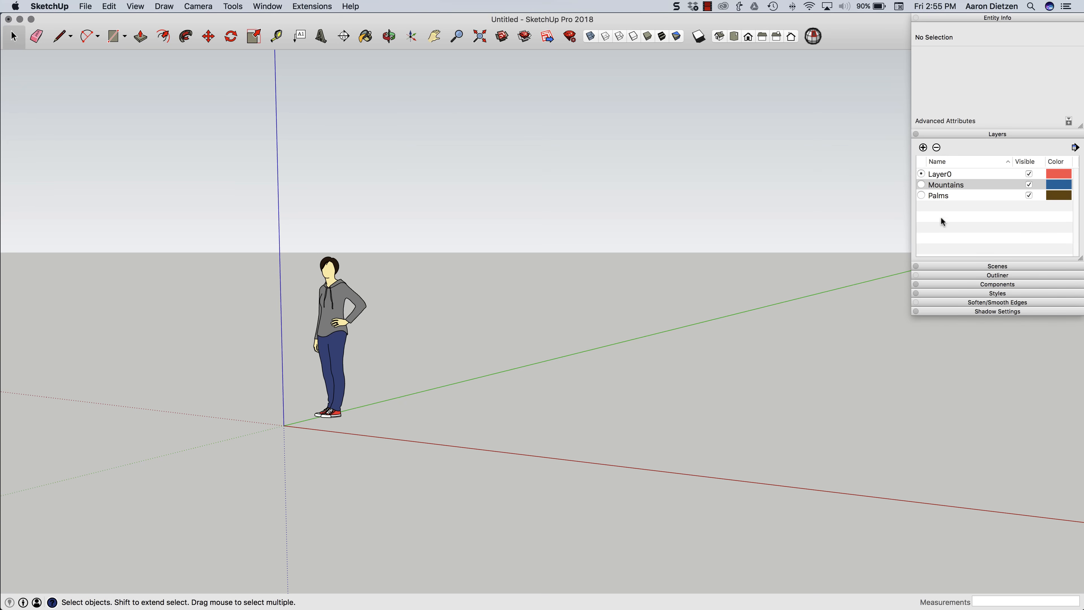
Bring up the list of components in the model and erase the default figure standing near the origin
click(971, 284)
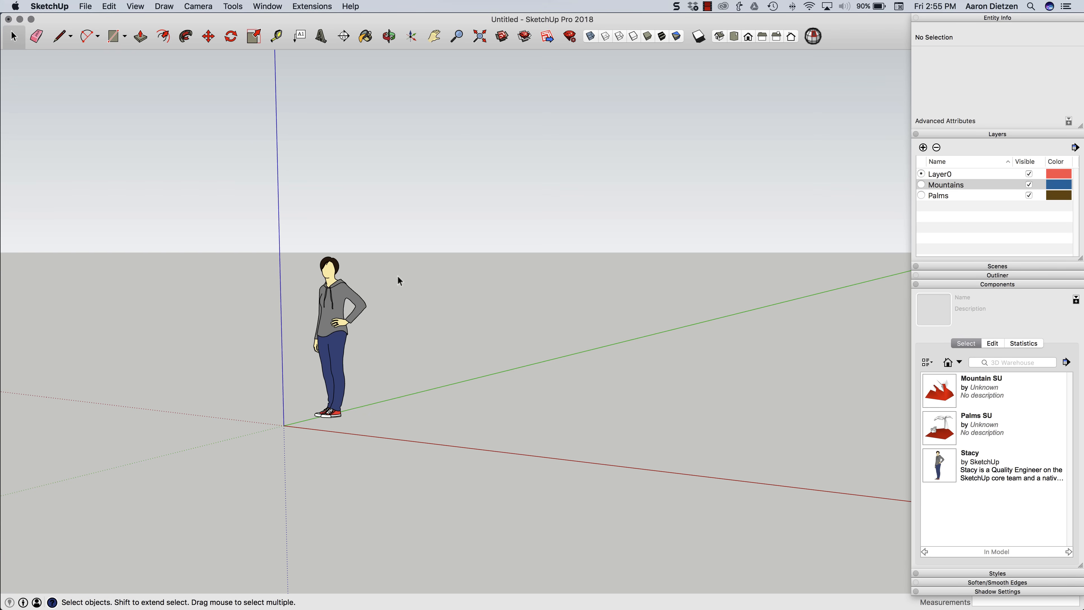
key(e)
click(351, 305)
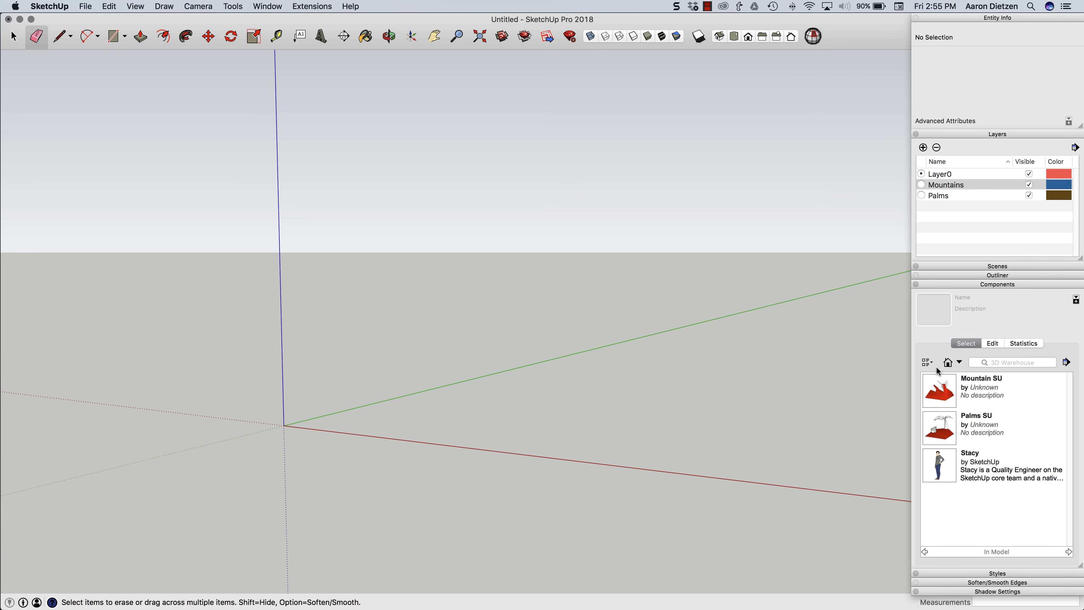
Insert the Mountain SU component and move it so its front base corner sits on the origin
click(945, 395)
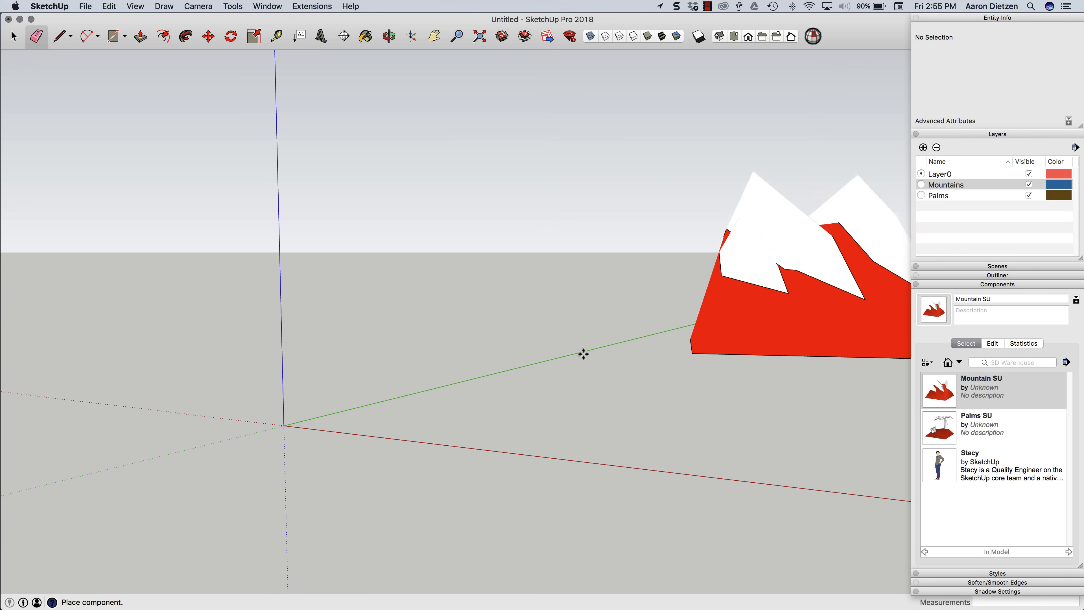
click(398, 429)
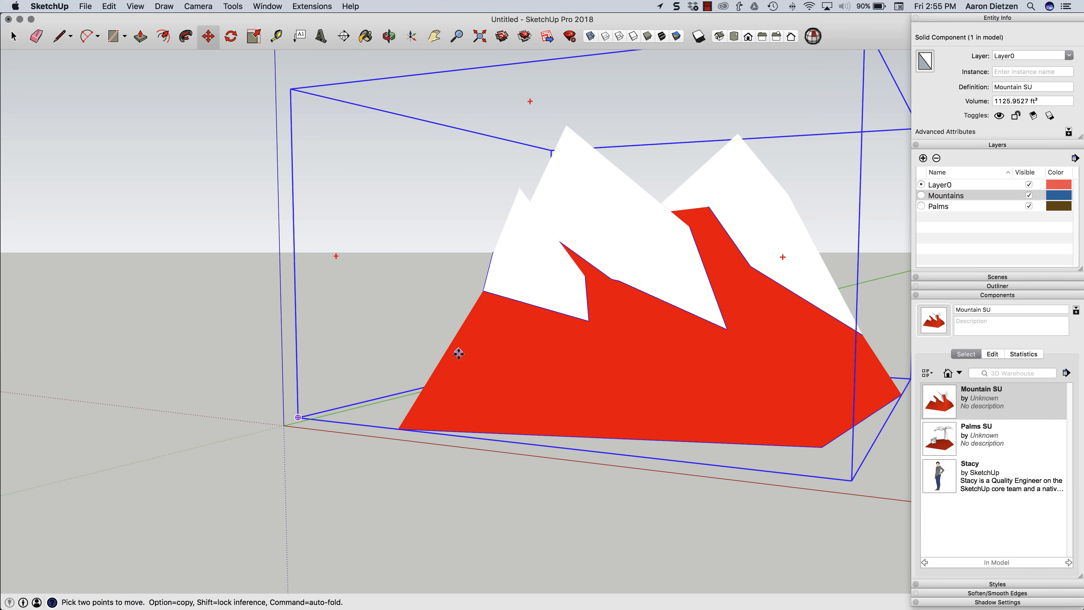
click(398, 429)
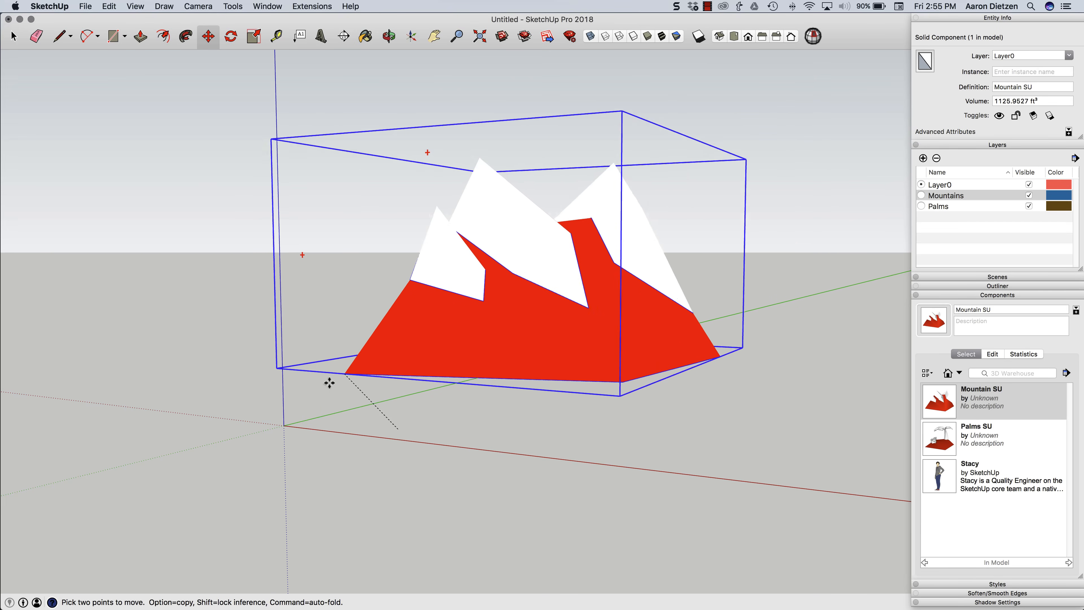
click(284, 426)
Assign the mountain component to the Mountains layer and hide that layer
key(o)
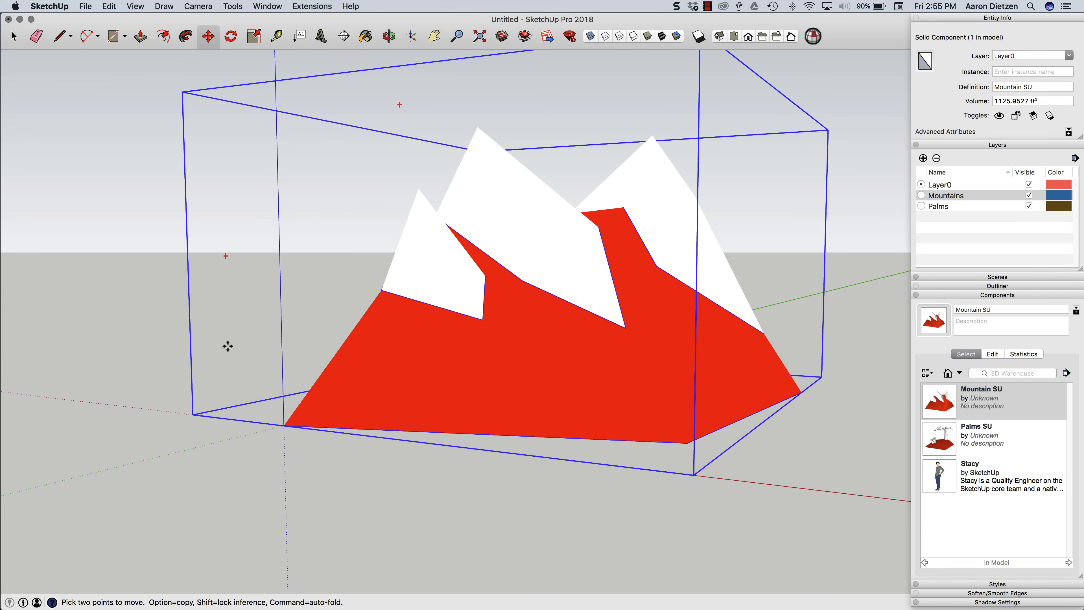
drag(259, 375, 416, 411)
key(m)
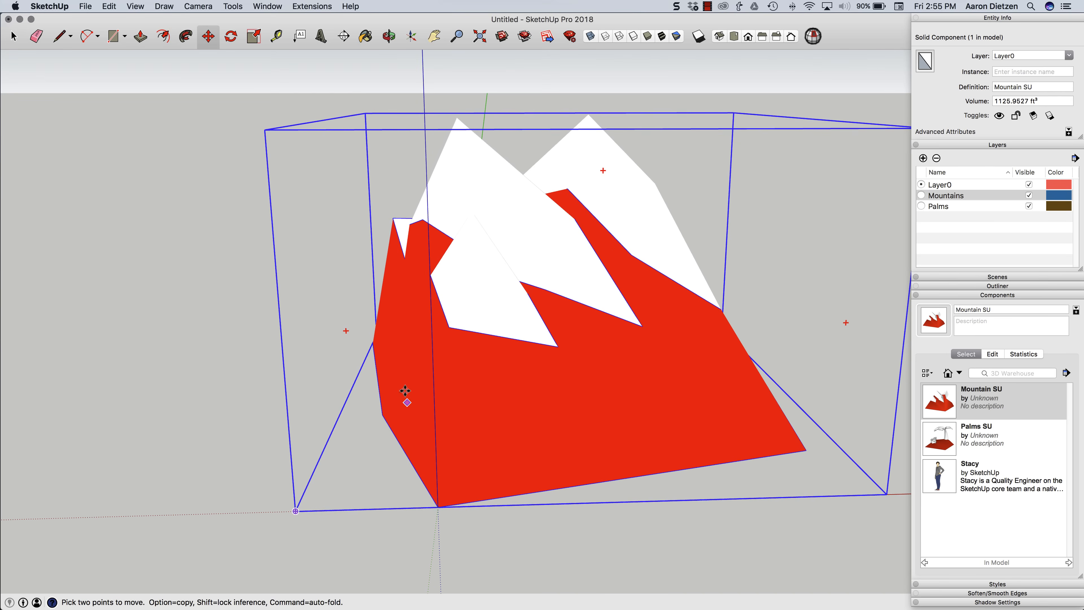
scroll(408, 397, down, 6)
key(o)
drag(418, 353, 341, 350)
key(m)
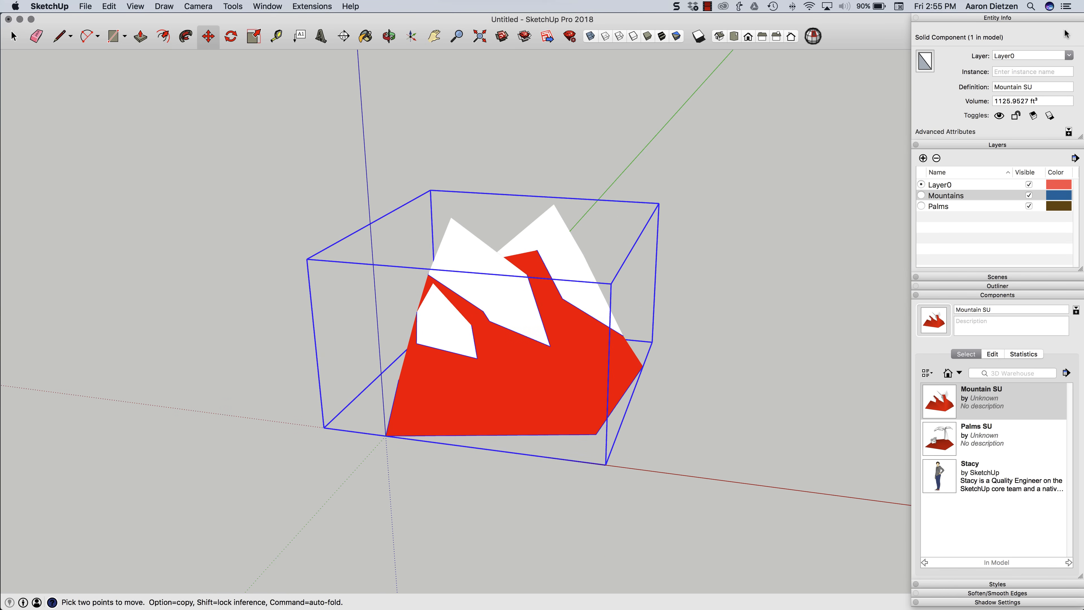
click(1069, 56)
click(1053, 77)
click(1028, 196)
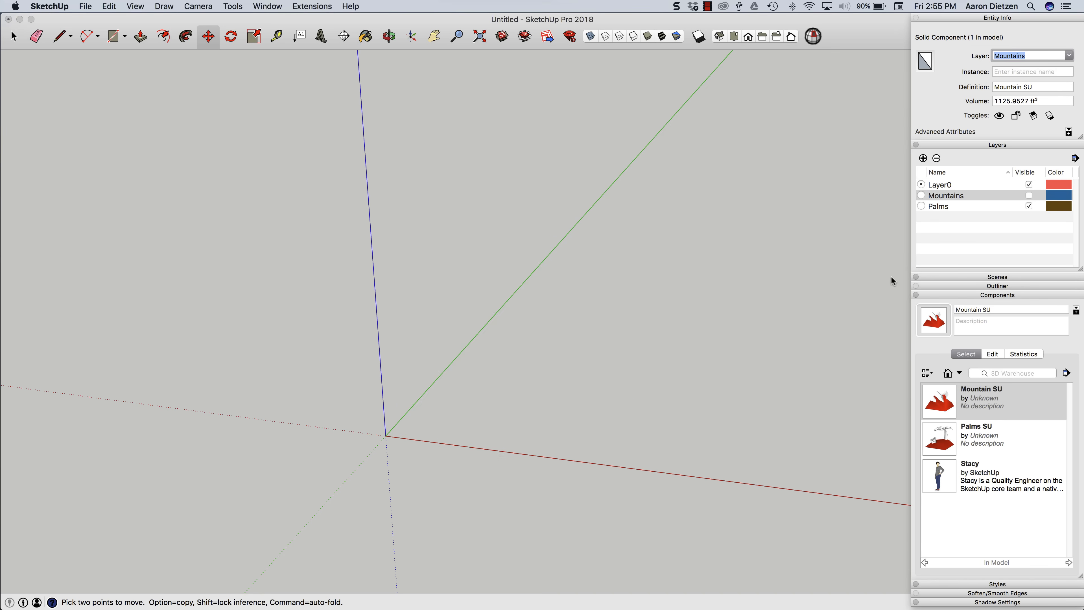
Insert the Palms SU component and move it so its front base corner sits on the origin
click(939, 428)
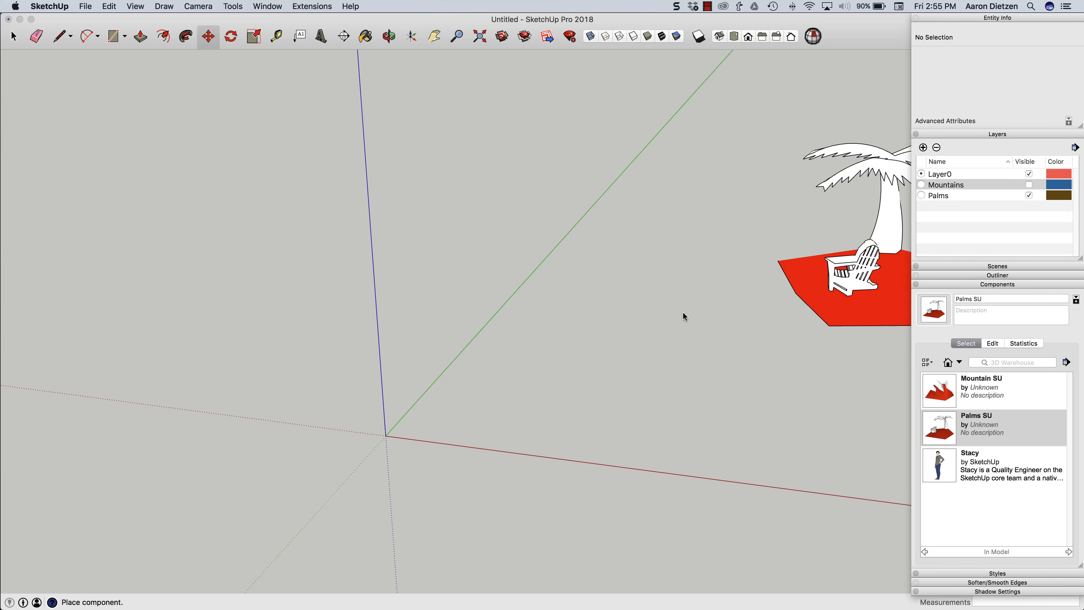
click(559, 417)
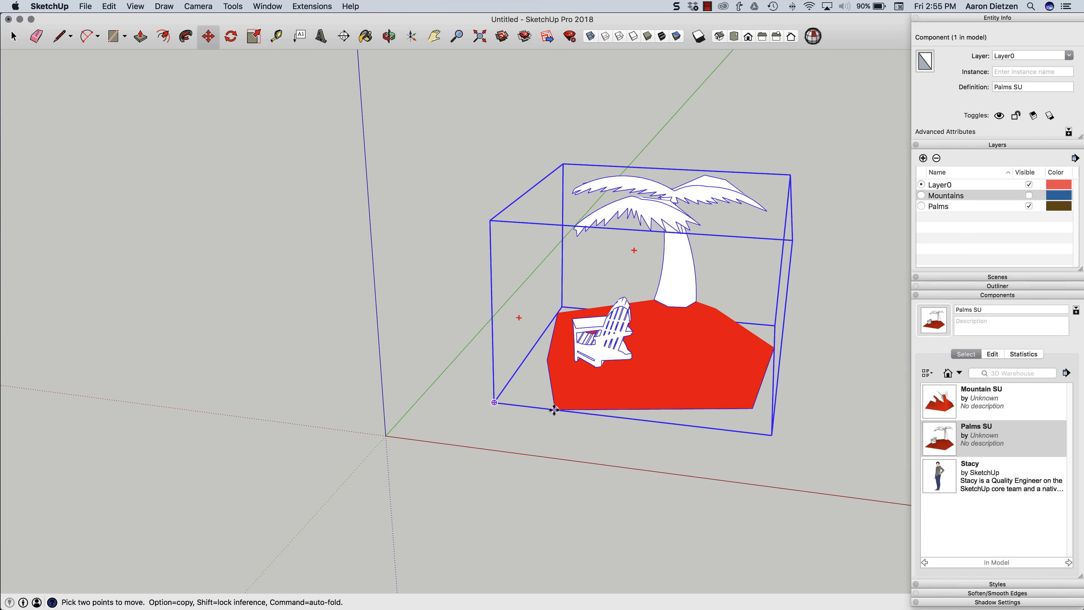
click(554, 410)
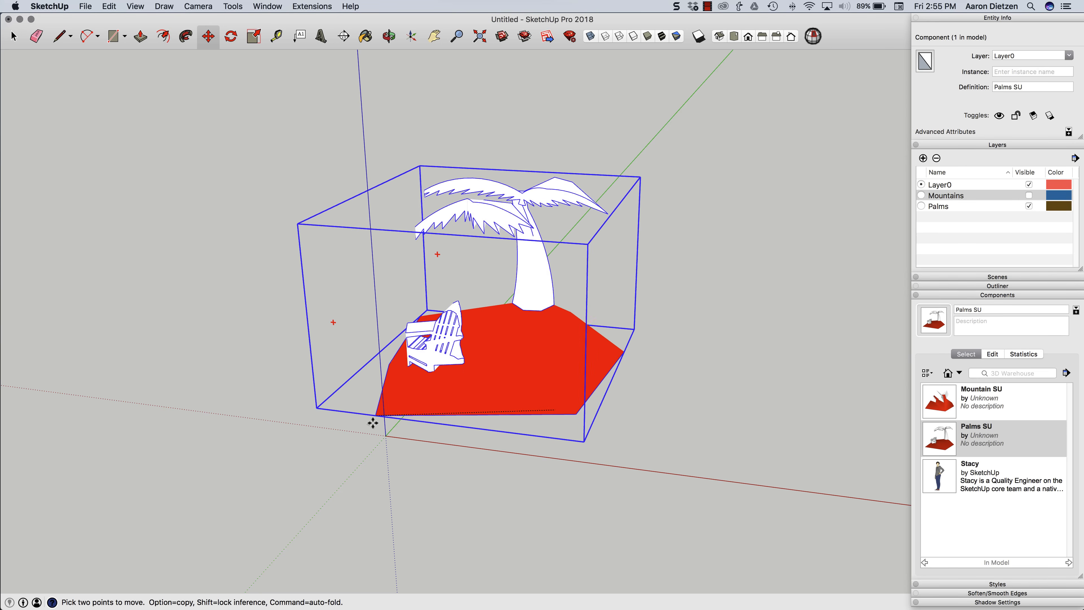
click(386, 436)
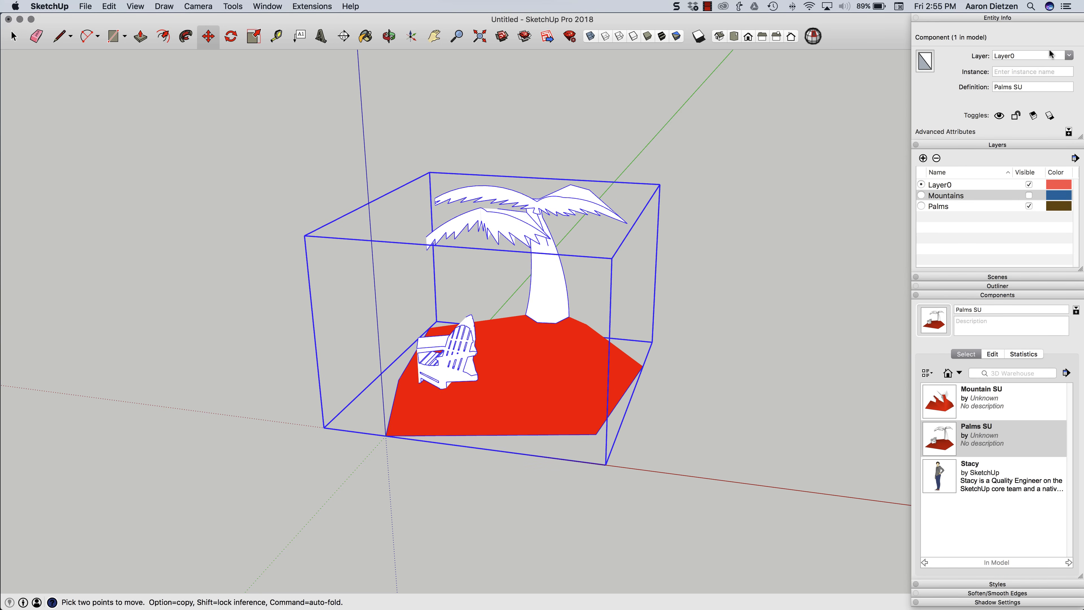
Assign the palm island component to the Palms layer and hide that layer
click(1068, 55)
click(1018, 86)
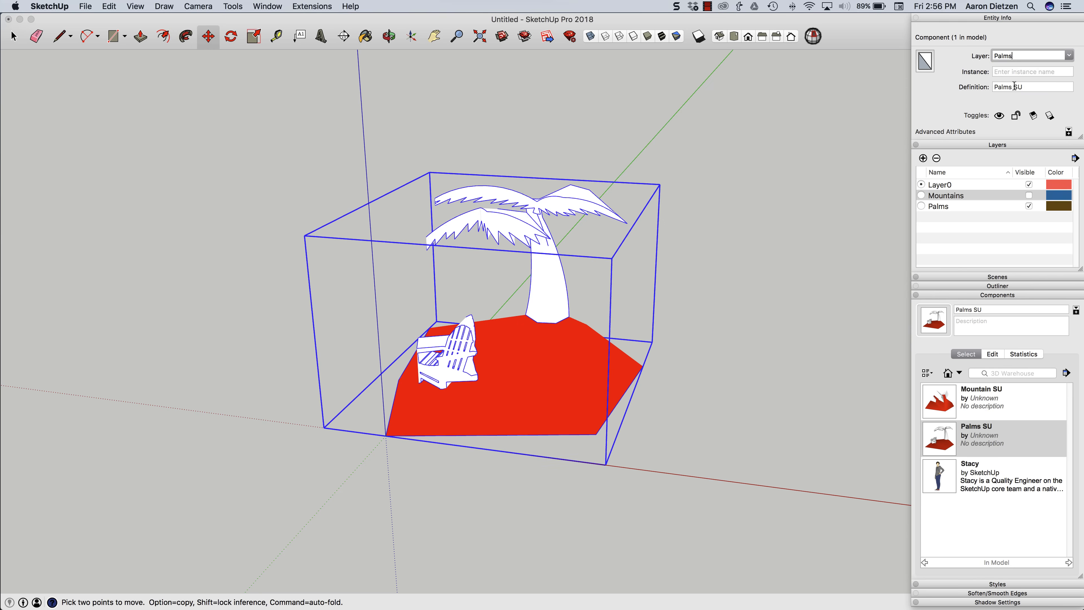
click(1029, 206)
click(1029, 195)
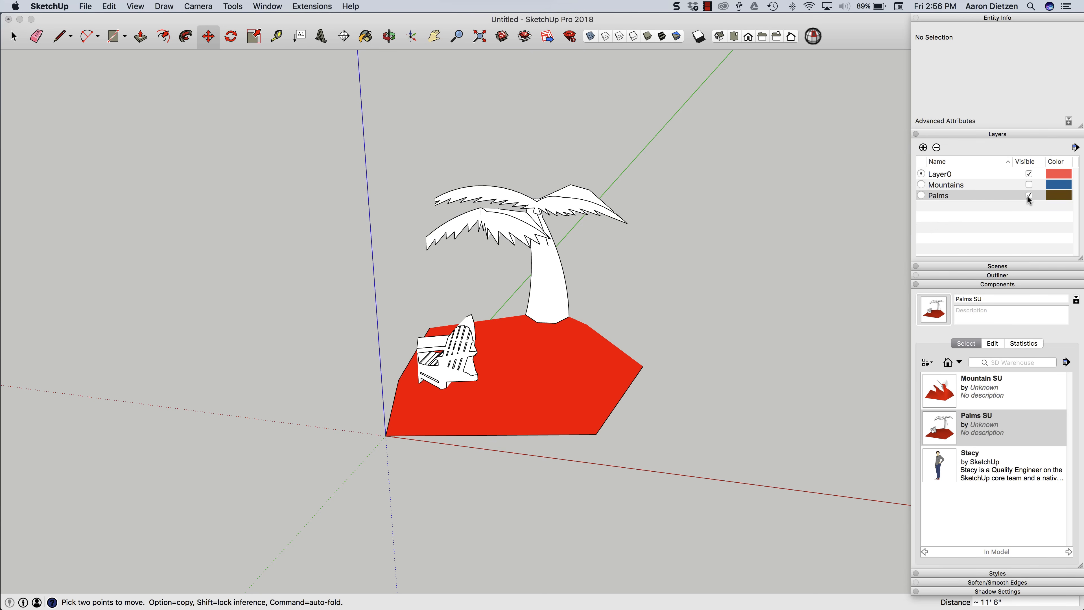
click(1029, 195)
Check the visibility of the Mountains and Palms layers in turn, leaving Mountains shown and Palms hidden
click(1030, 184)
click(1029, 184)
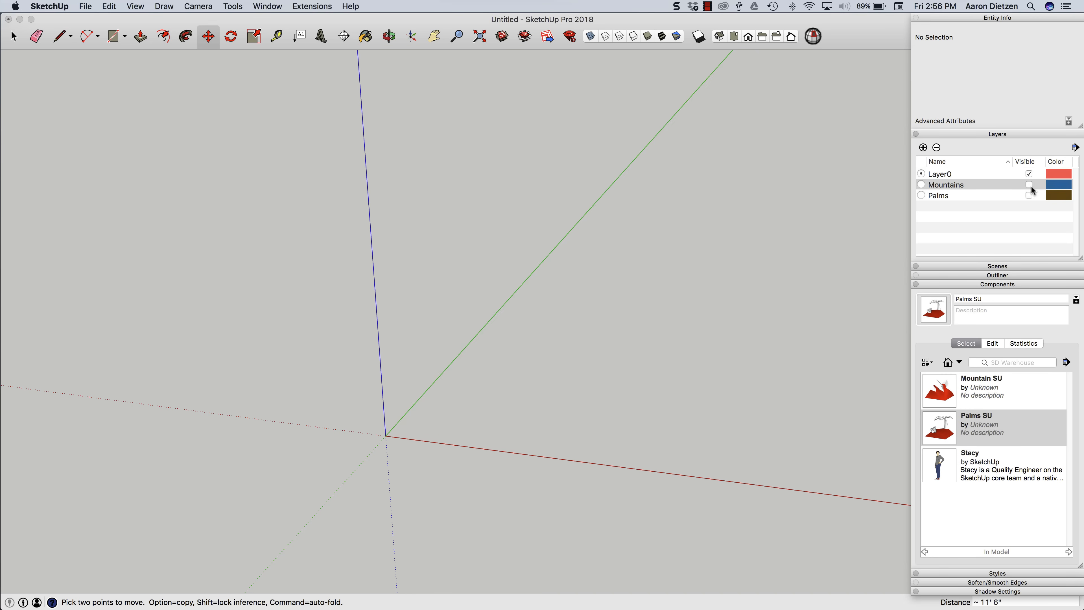
click(1029, 194)
click(1030, 194)
click(1030, 185)
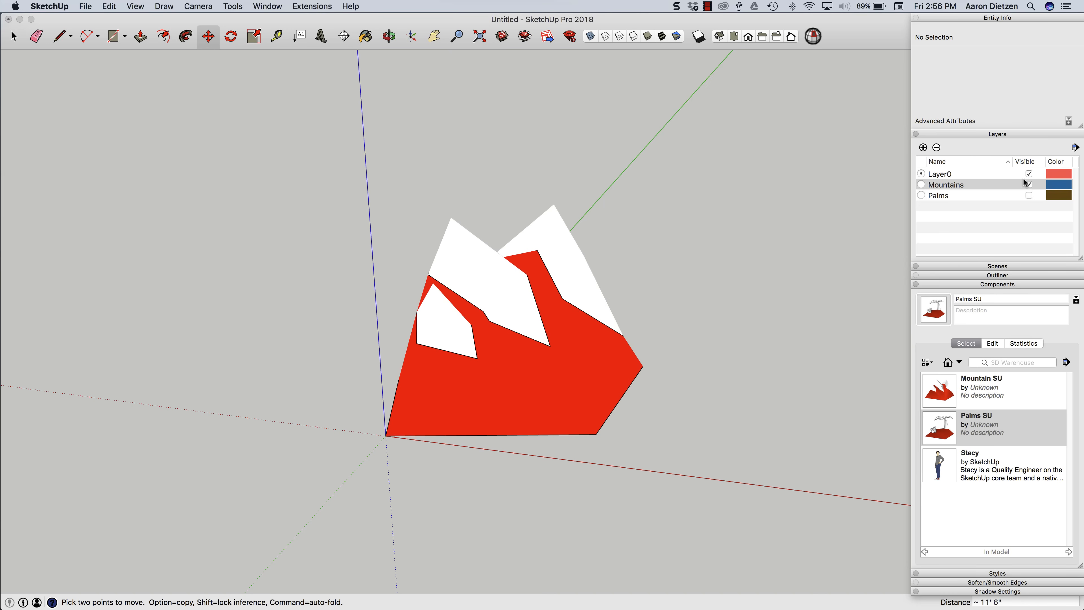
Collapse the entity information and component list, and bring up the scene settings
click(966, 18)
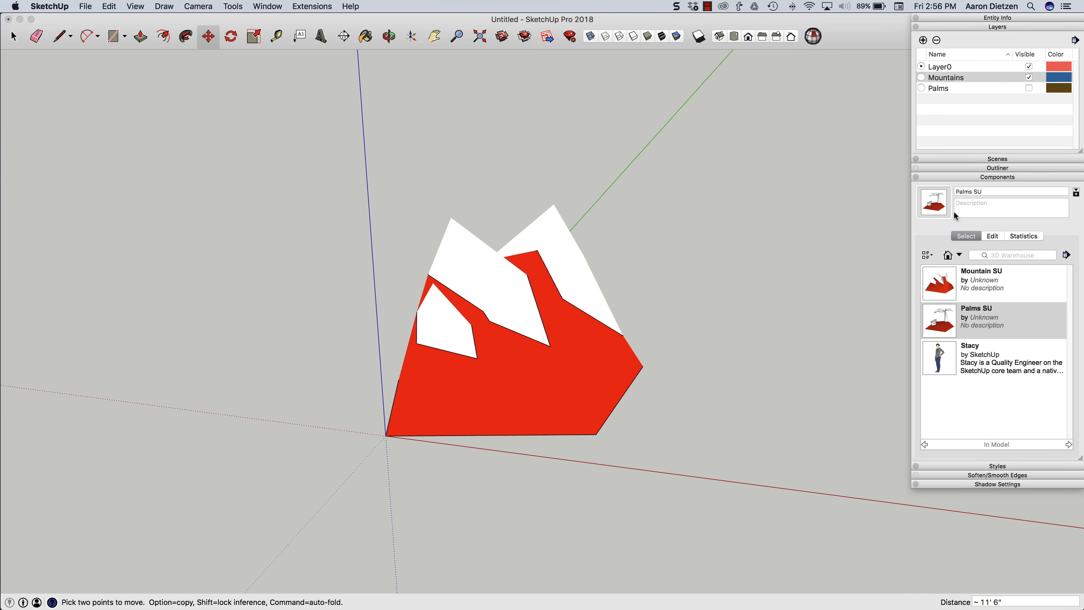
click(973, 177)
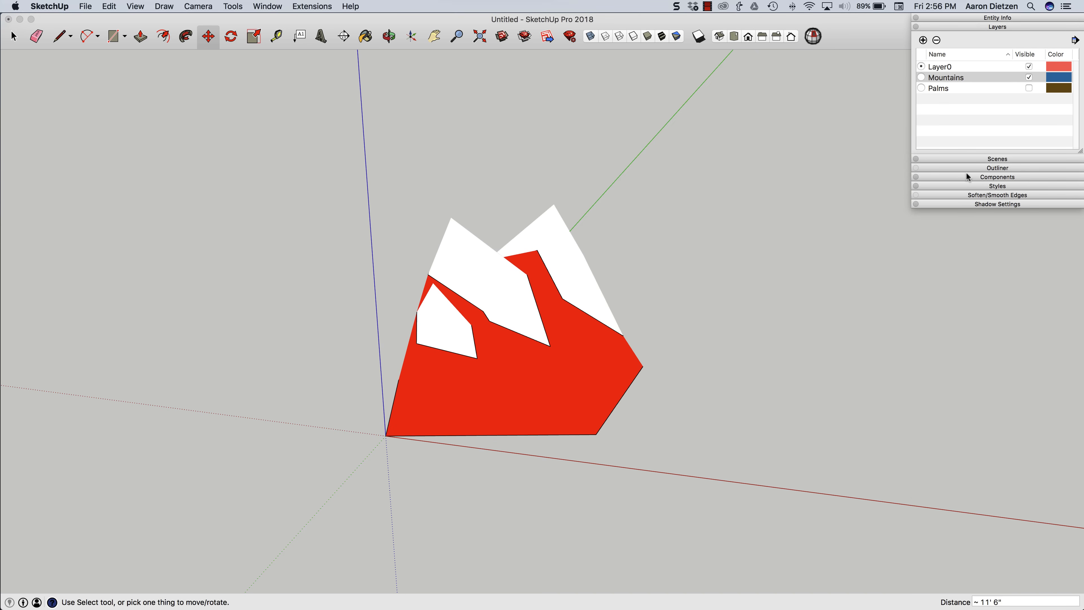
click(973, 159)
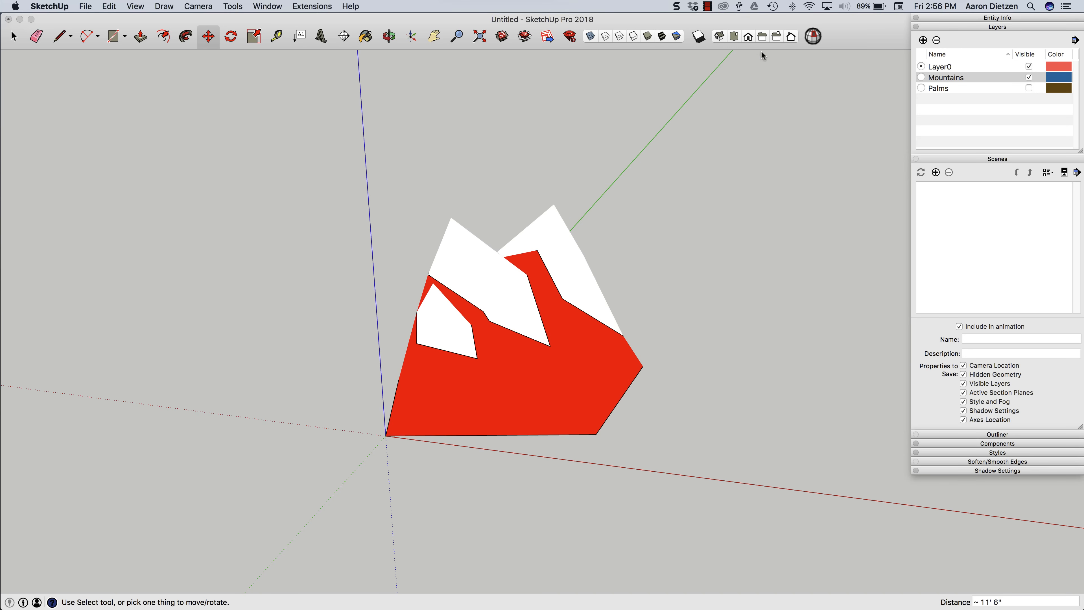
Examine the mountains from the standard front view with the perspective camera
click(746, 38)
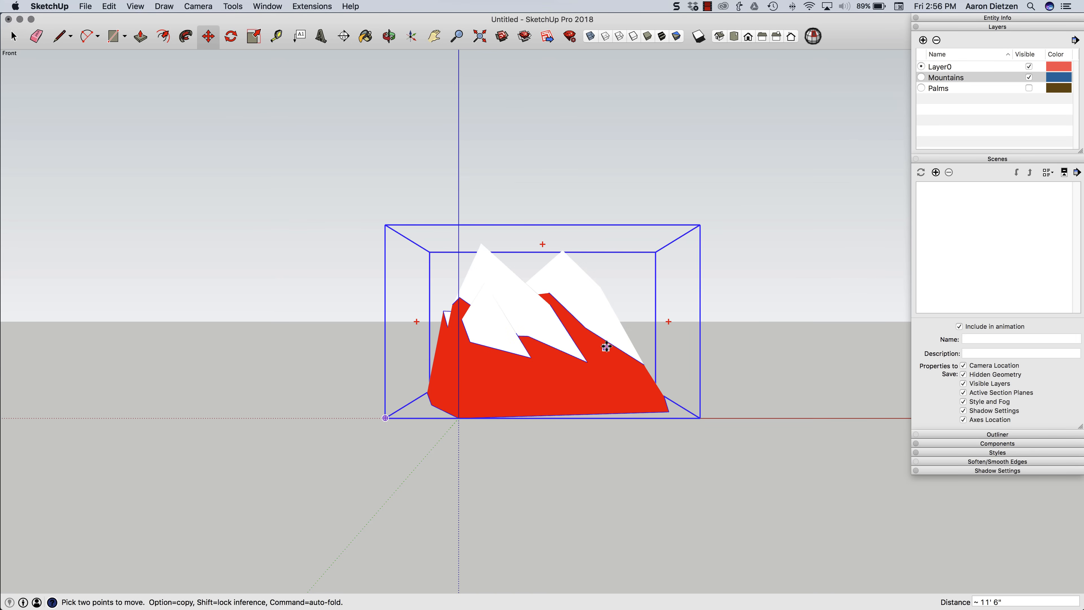
scroll(557, 367, up, 3)
scroll(557, 367, up, 3)
scroll(557, 366, down, 2)
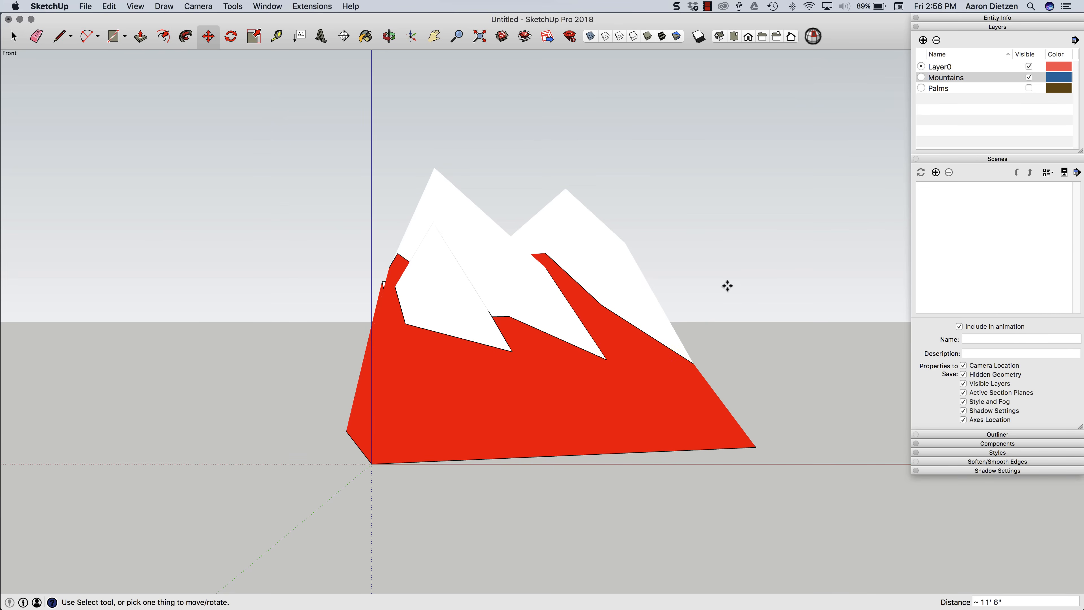
key(o)
drag(712, 250, 709, 126)
key(m)
click(752, 38)
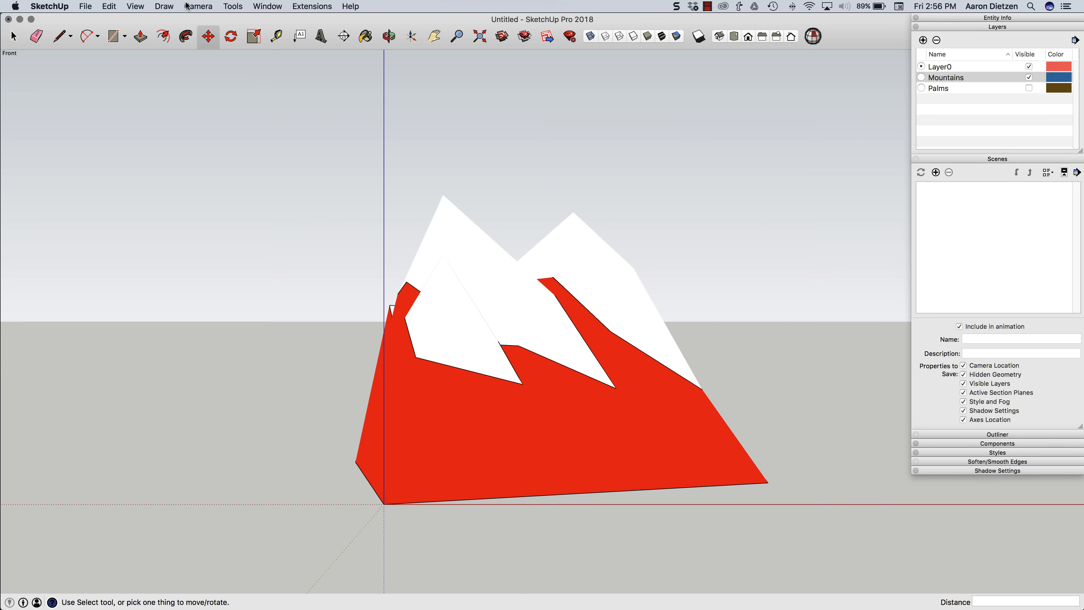
Show the model from the top and switch the camera to Parallel Projection
click(197, 6)
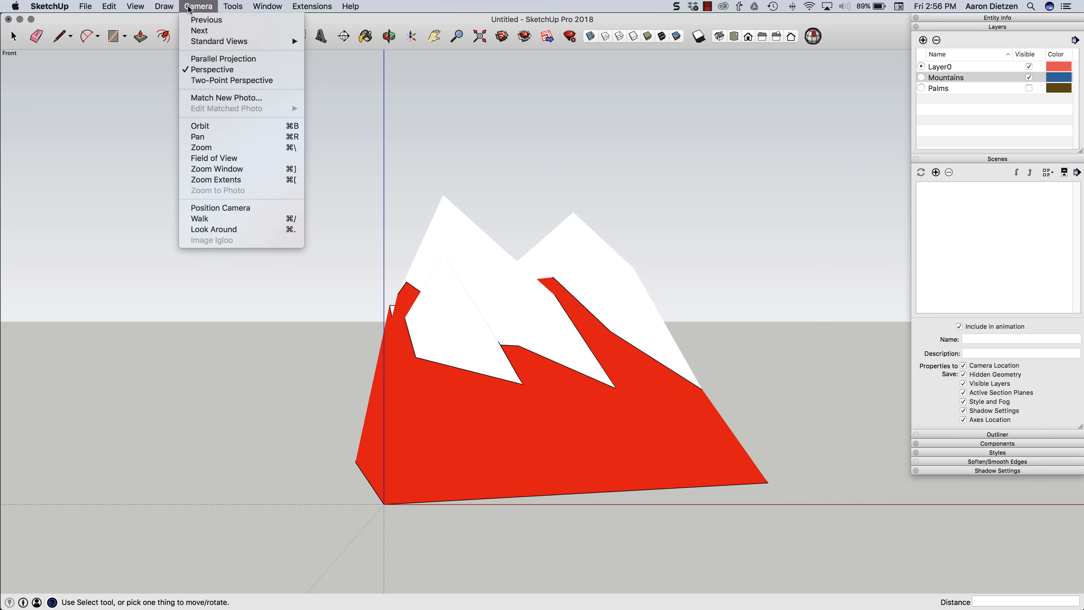
click(730, 19)
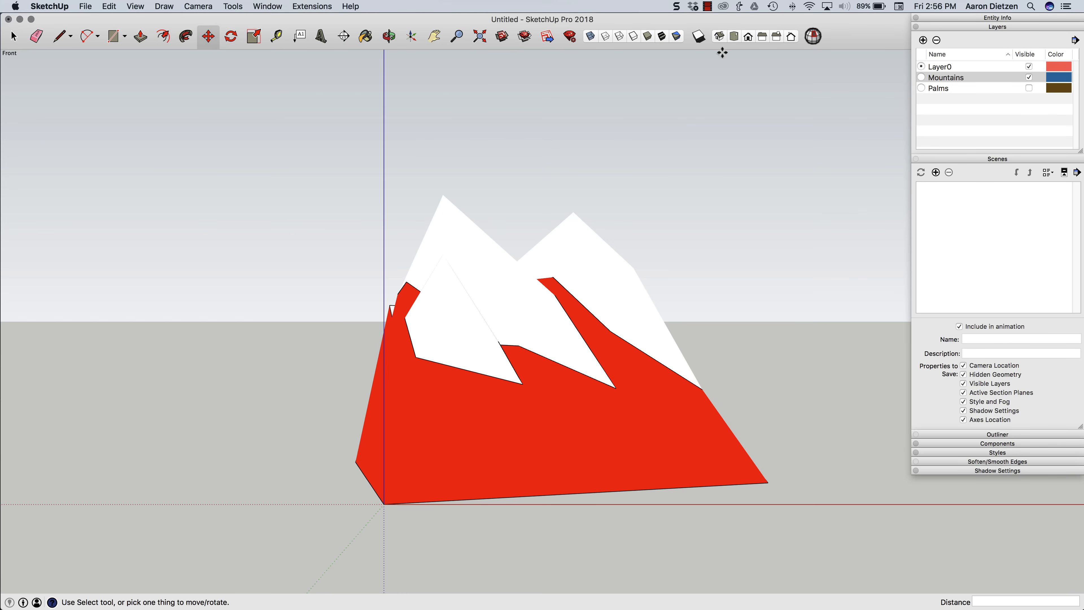
click(735, 36)
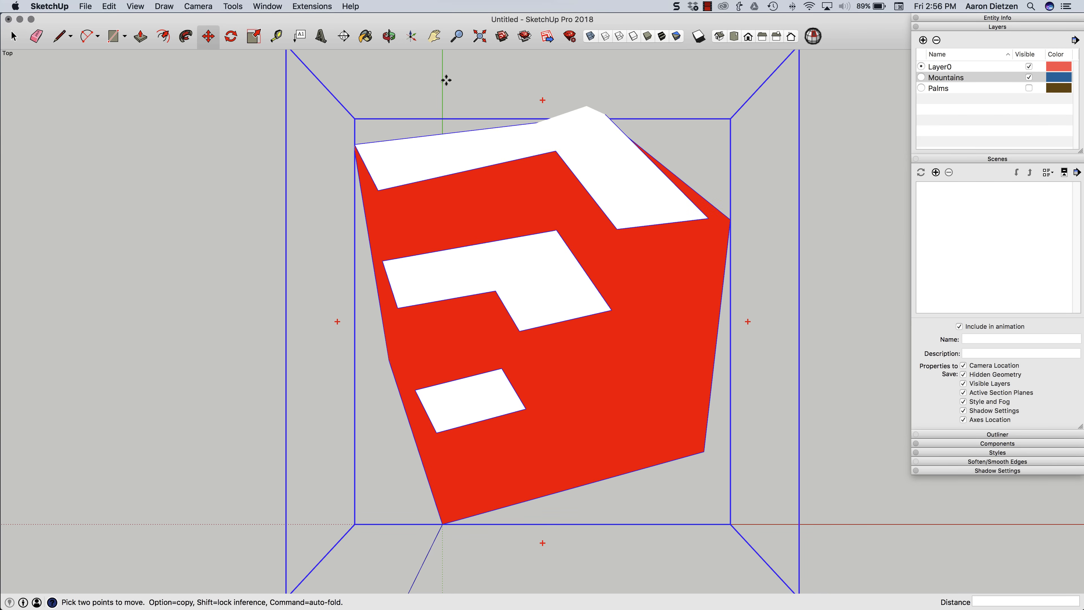
click(201, 6)
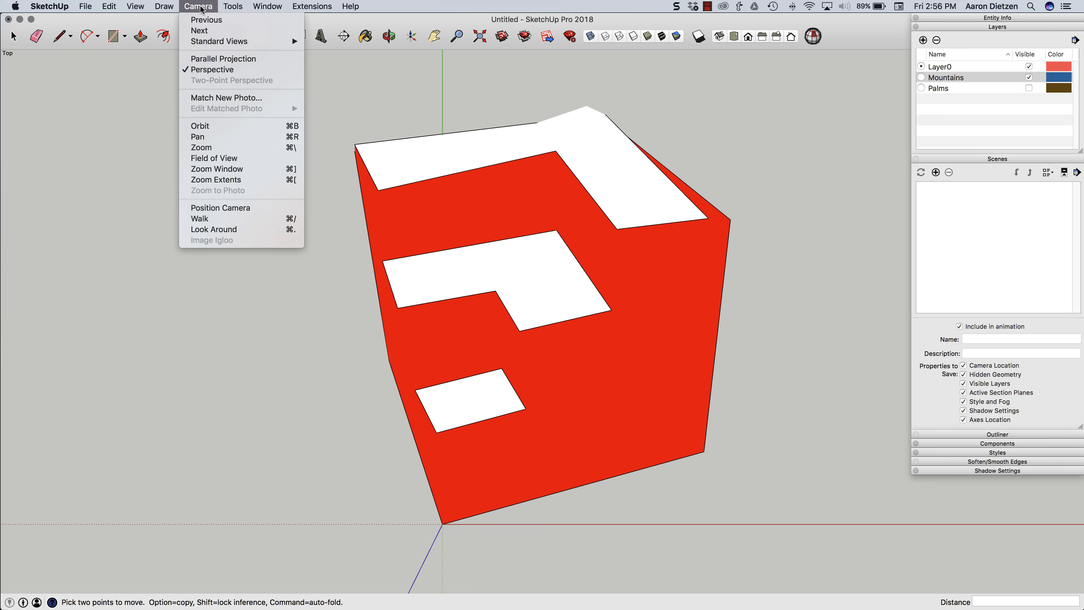
click(211, 60)
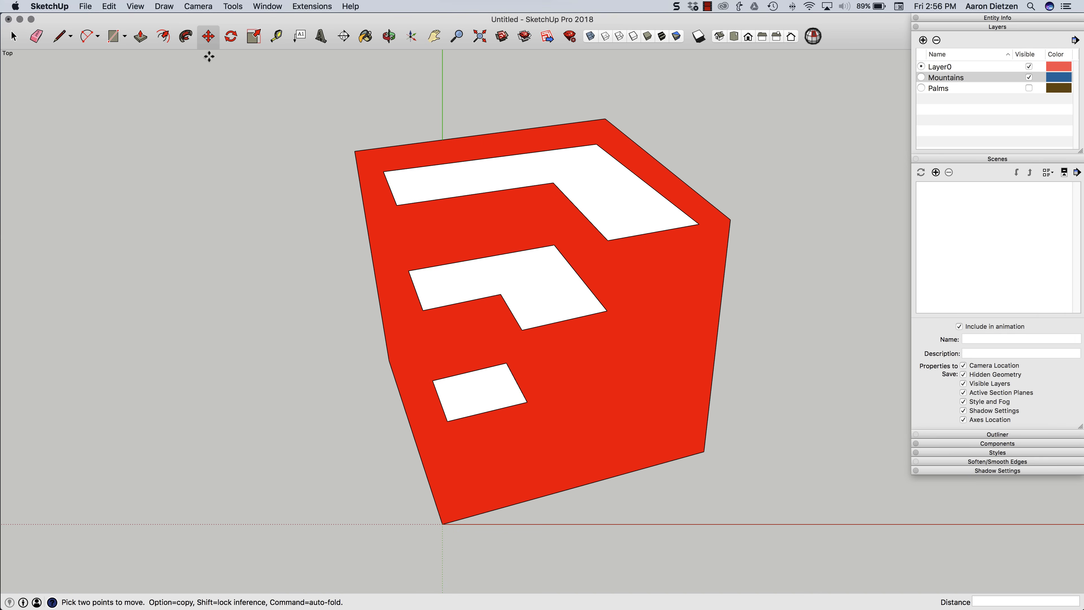
Switch to the standard front view and frame the mountains in it
click(749, 38)
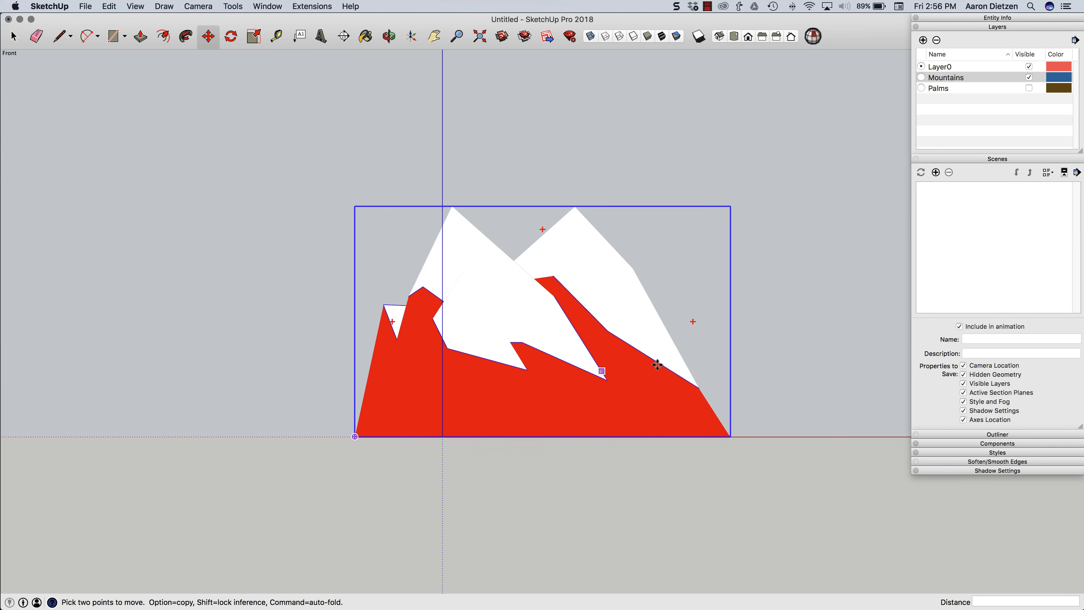
scroll(675, 362, up, 2)
scroll(675, 361, down, 1)
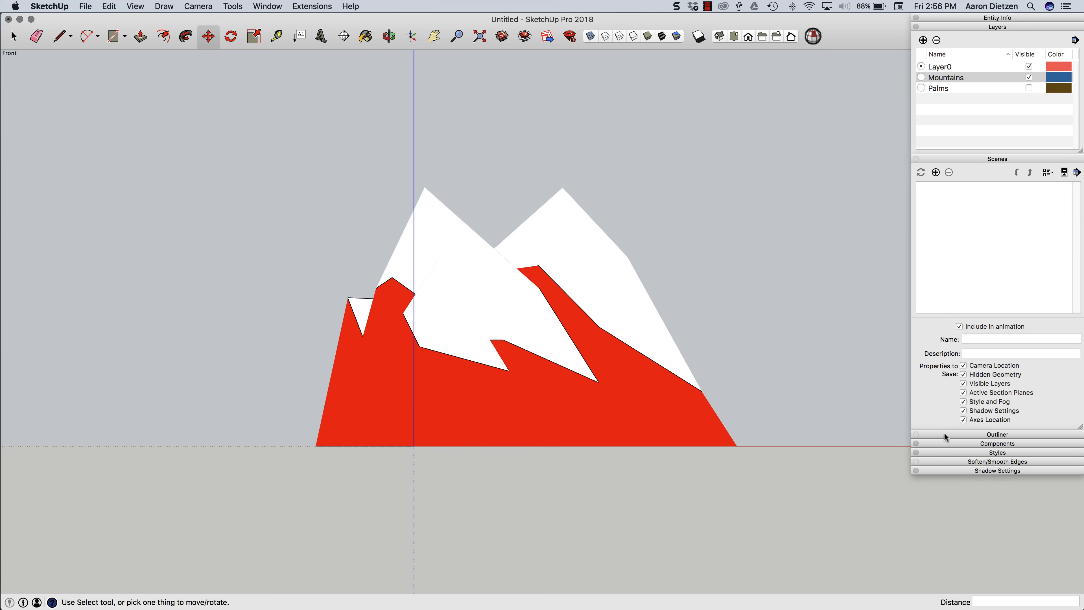
Turn on shadows and set Light to 47, Dark to 38, the time to 02:55 PM and the date to 11/10
click(962, 469)
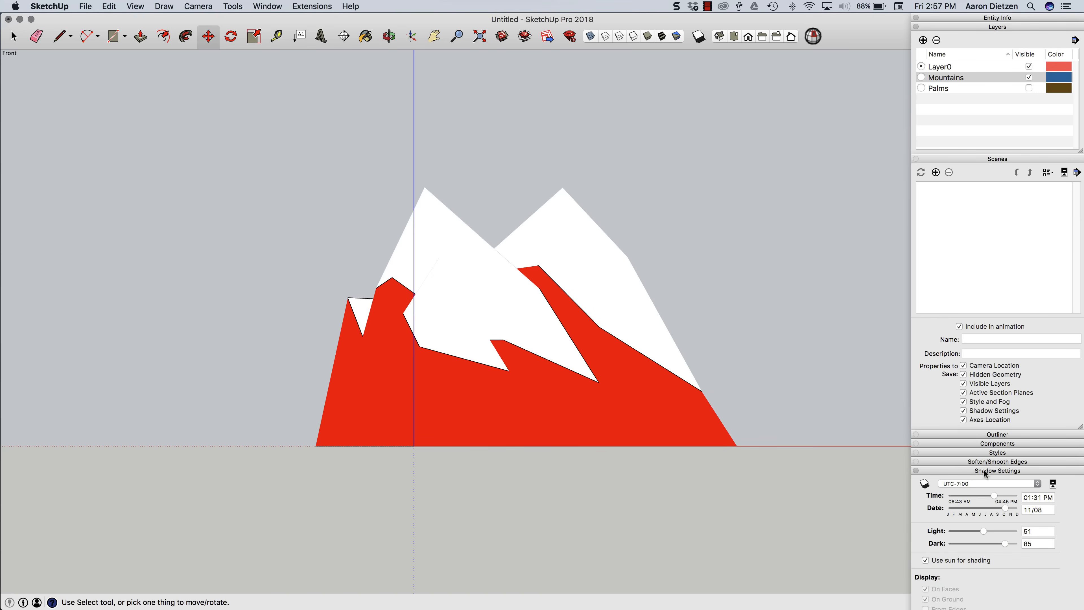
click(923, 483)
mouse_move(1005, 543)
mouse_down()
mouse_move(969, 550)
mouse_move(955, 529)
mouse_move(1009, 529)
mouse_move(975, 545)
mouse_up()
click(983, 532)
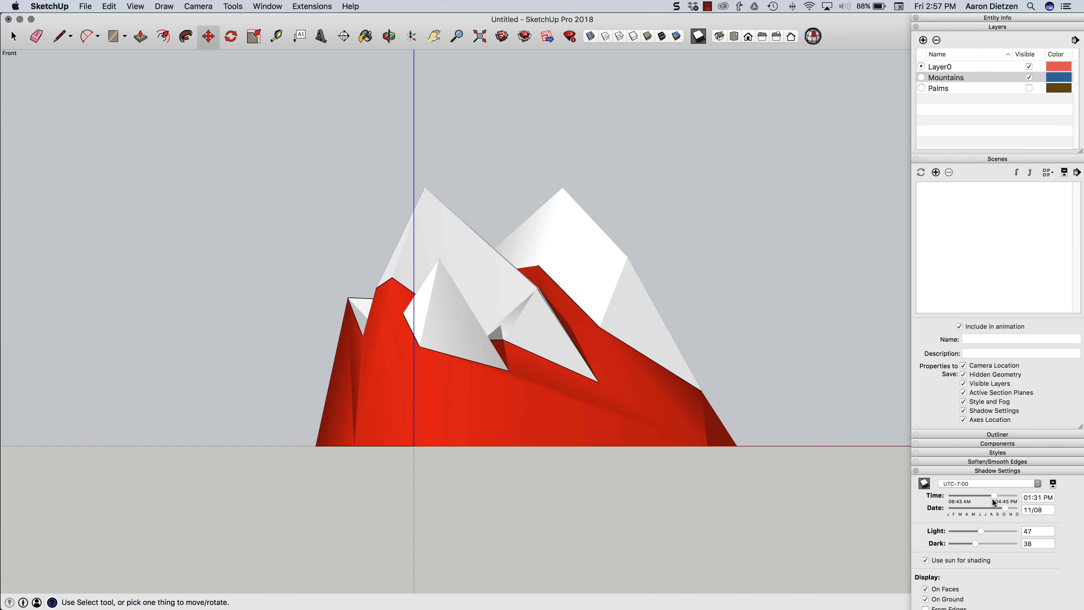
mouse_move(994, 496)
mouse_down()
mouse_move(1003, 494)
mouse_move(964, 497)
mouse_move(1003, 496)
mouse_up()
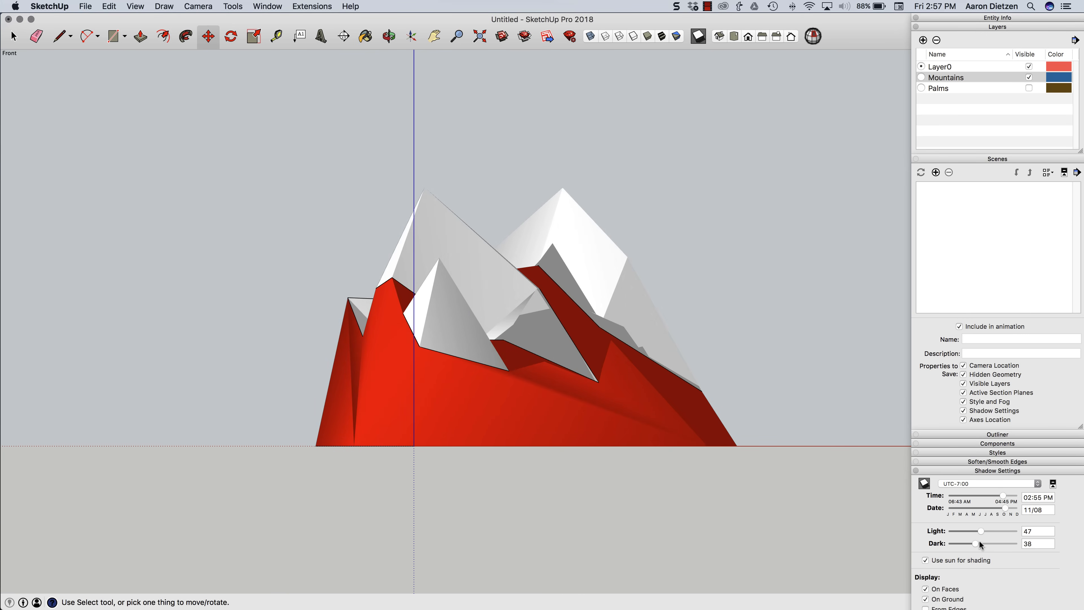
drag(1005, 506, 1006, 506)
Save the current front view of the mountains as a scene named Mountains
click(935, 173)
click(996, 338)
drag(997, 338, 923, 341)
text(Mountains)
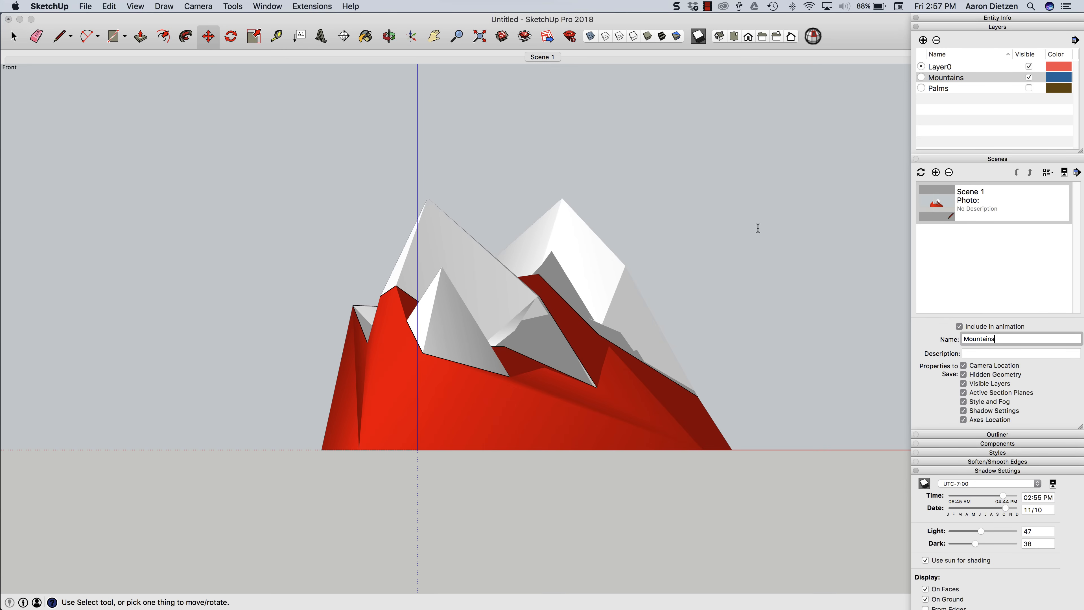
key(Return)
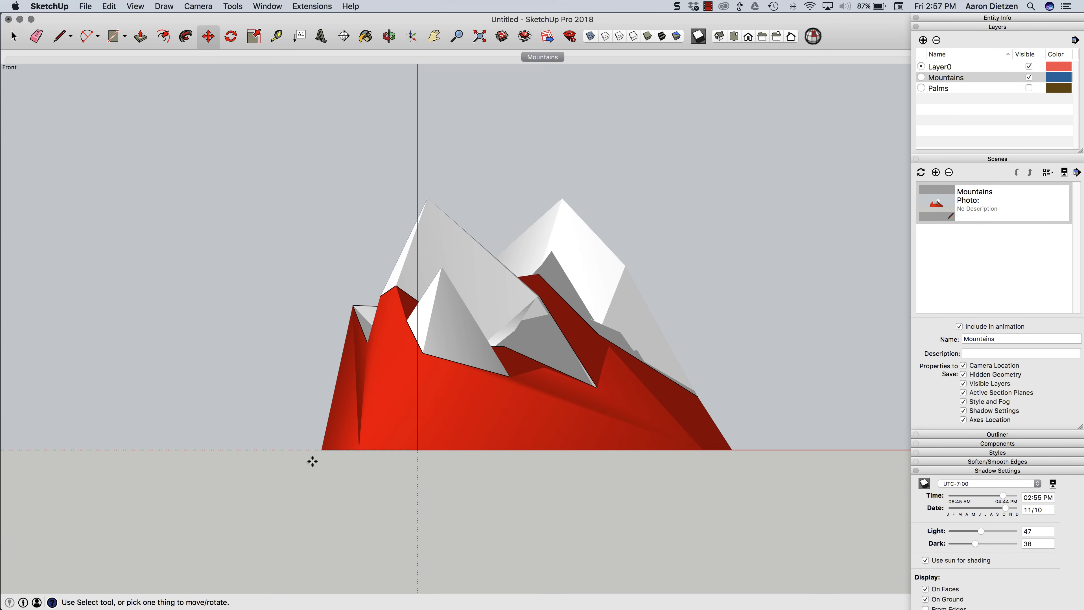
Hide the Mountains layer, show the Palms layer and save this front view as a scene named Palms
click(1029, 77)
click(1029, 88)
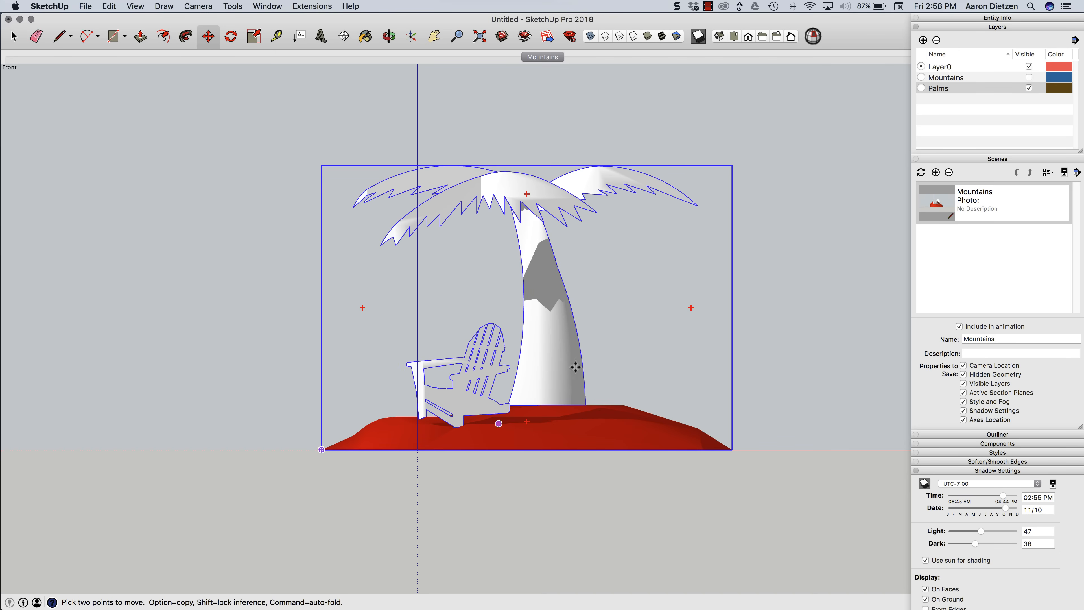
click(935, 173)
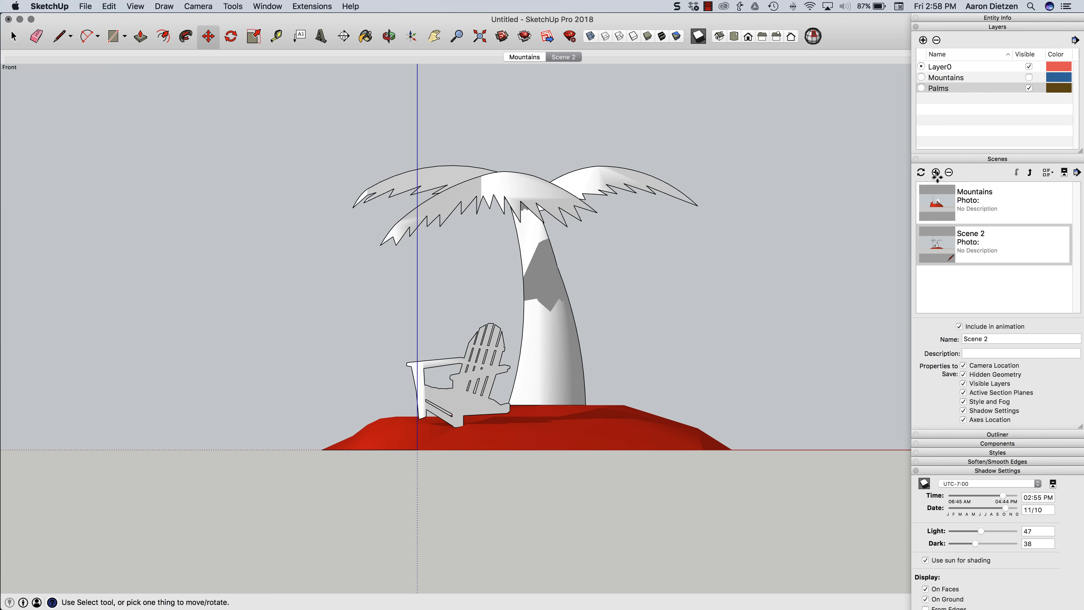
drag(999, 339, 930, 338)
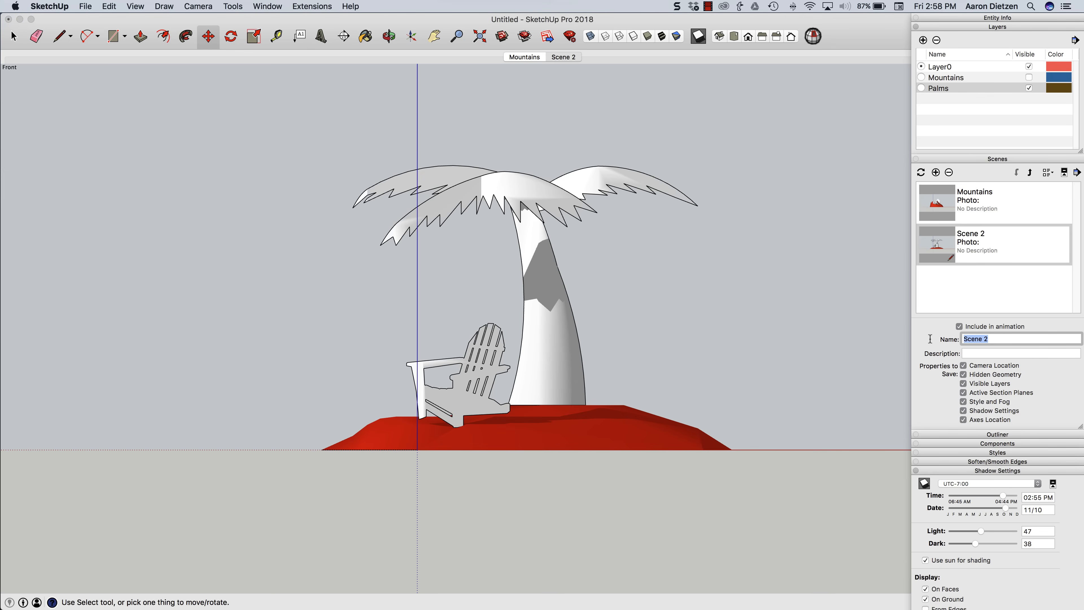
text(P)
click(830, 350)
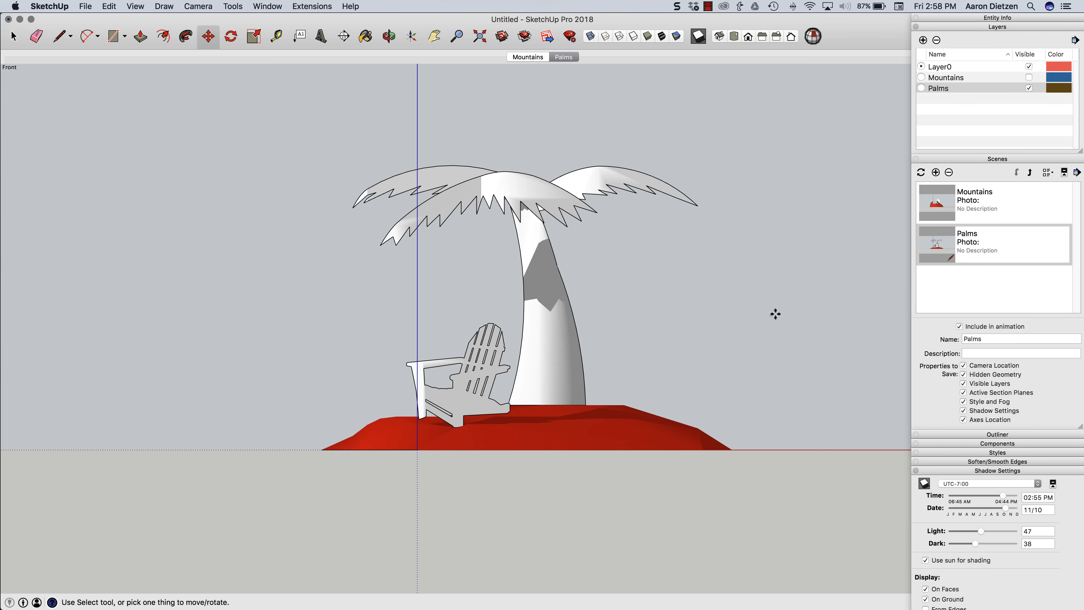
From the Mountains scene, show the top view with shadows off, sun shading on, Light at 44 and Dark at 94
click(965, 201)
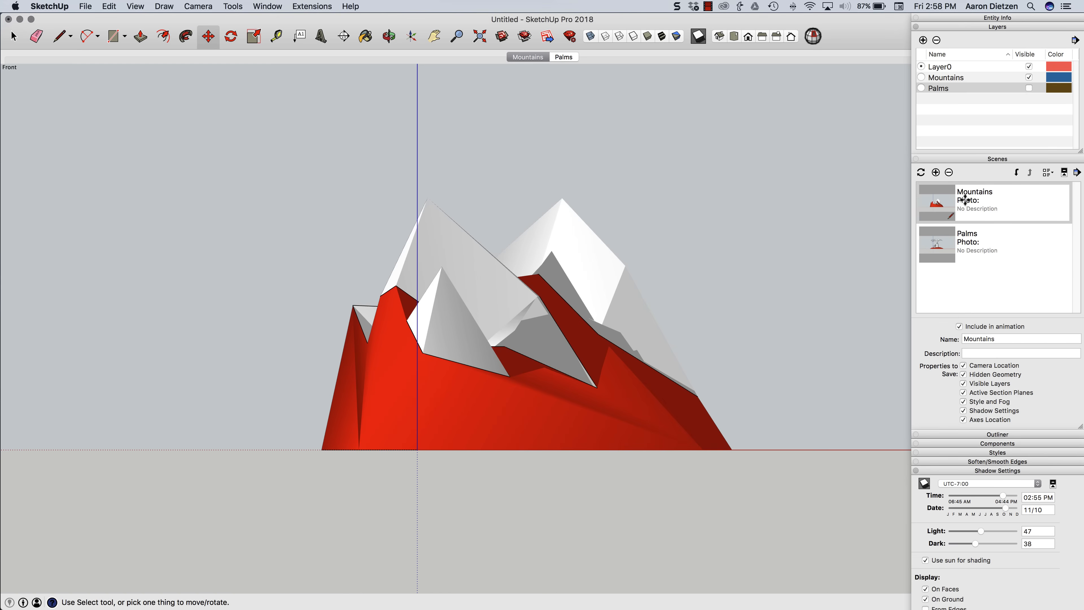
click(734, 38)
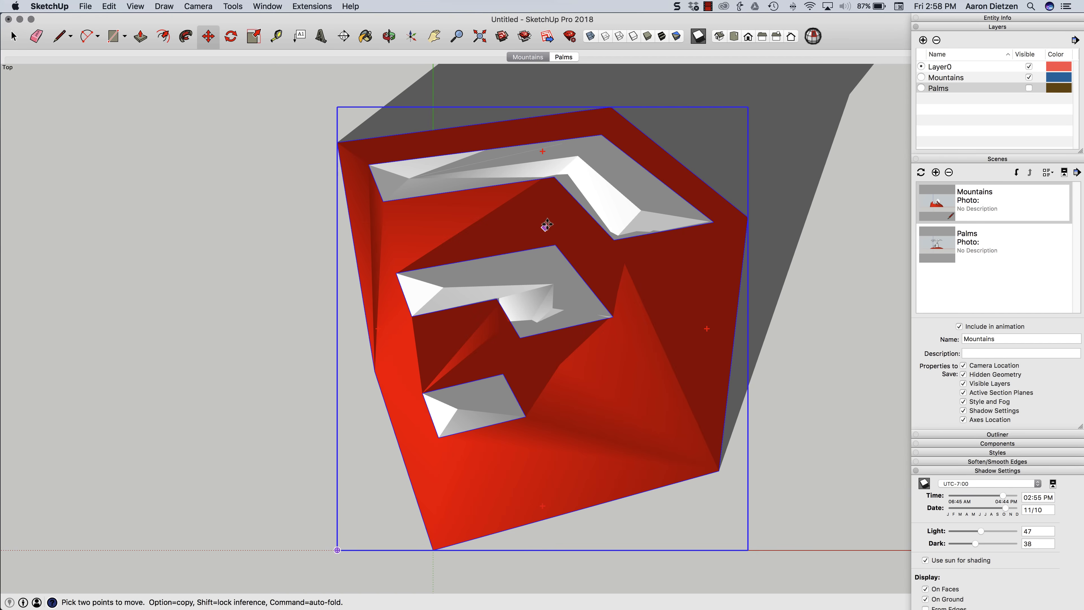
click(924, 484)
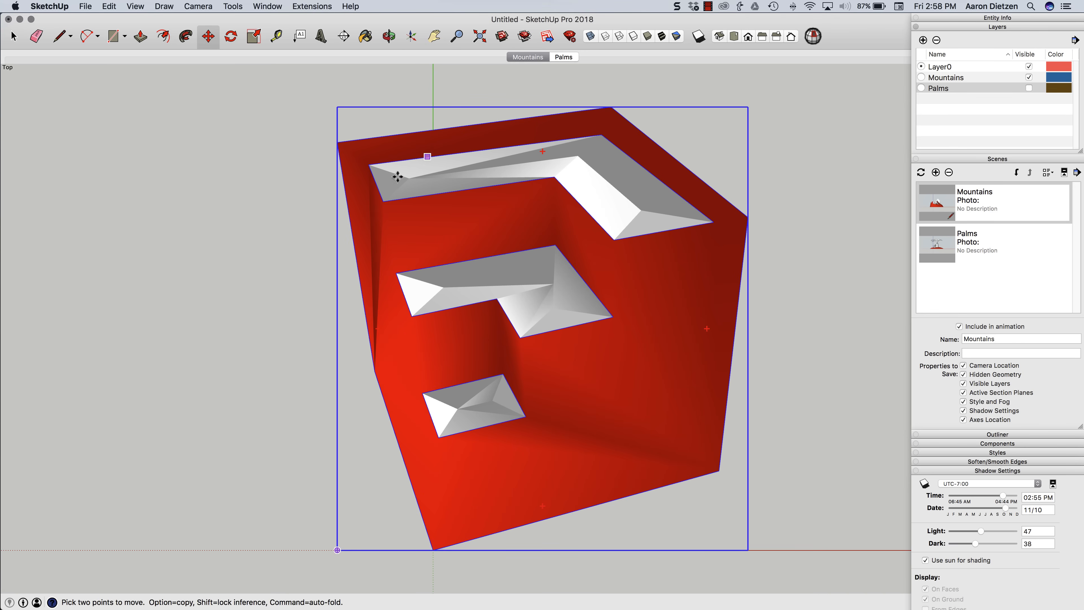
click(925, 561)
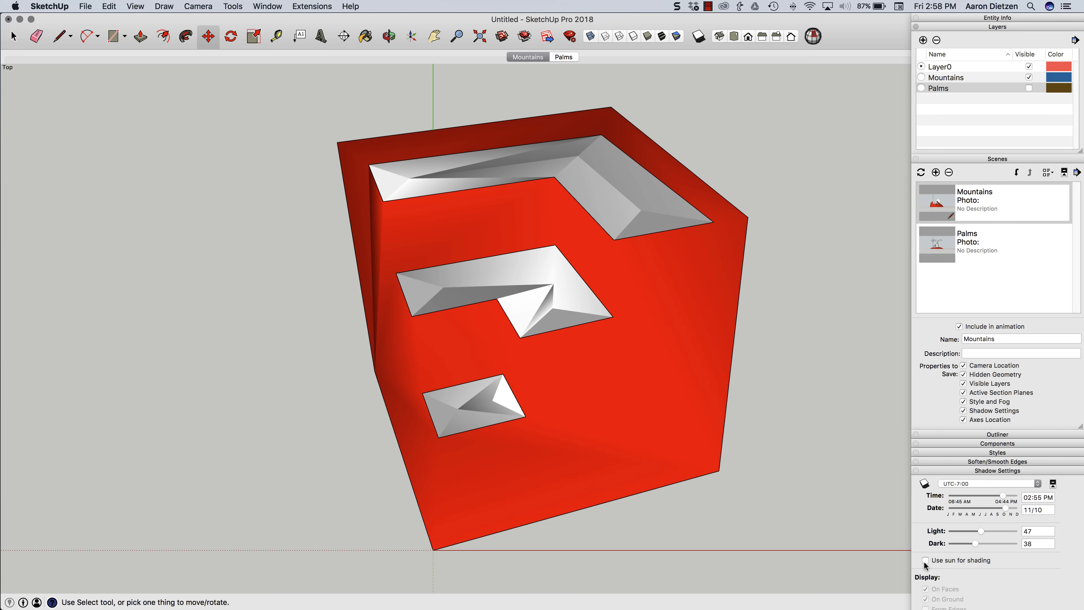
mouse_move(980, 548)
mouse_down()
mouse_move(1008, 548)
mouse_move(965, 535)
mouse_move(1013, 543)
mouse_up()
click(924, 561)
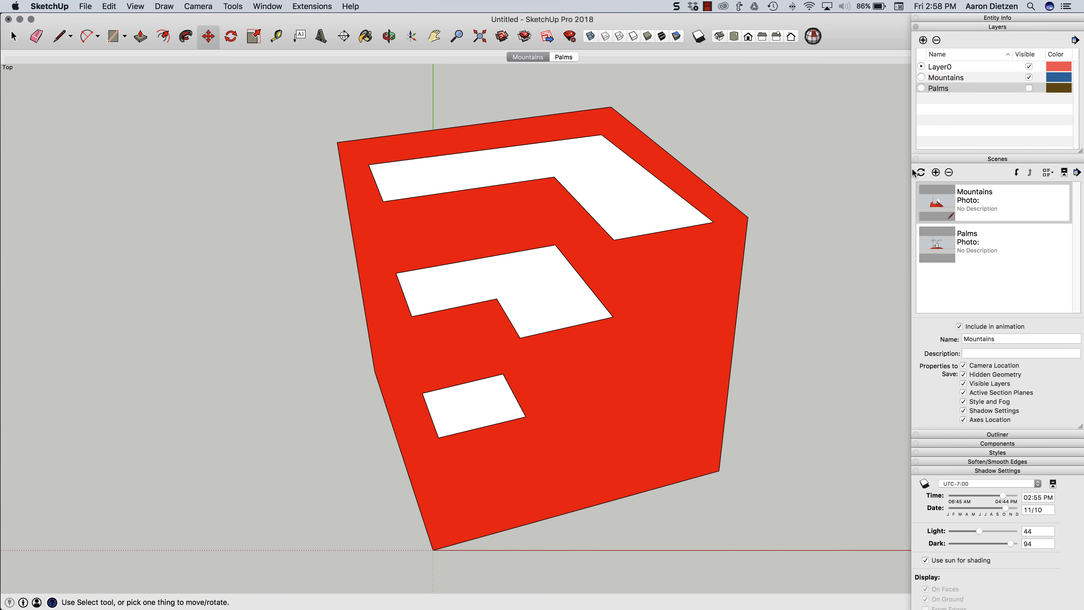
Save the flat top view of the logo as a scene named SU1
click(935, 171)
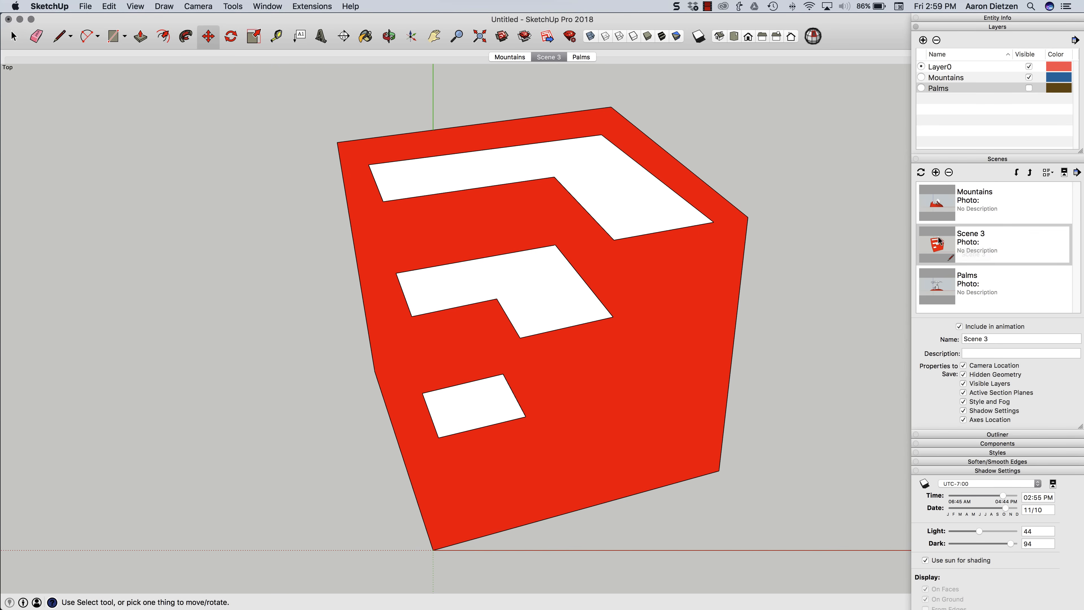
click(997, 339)
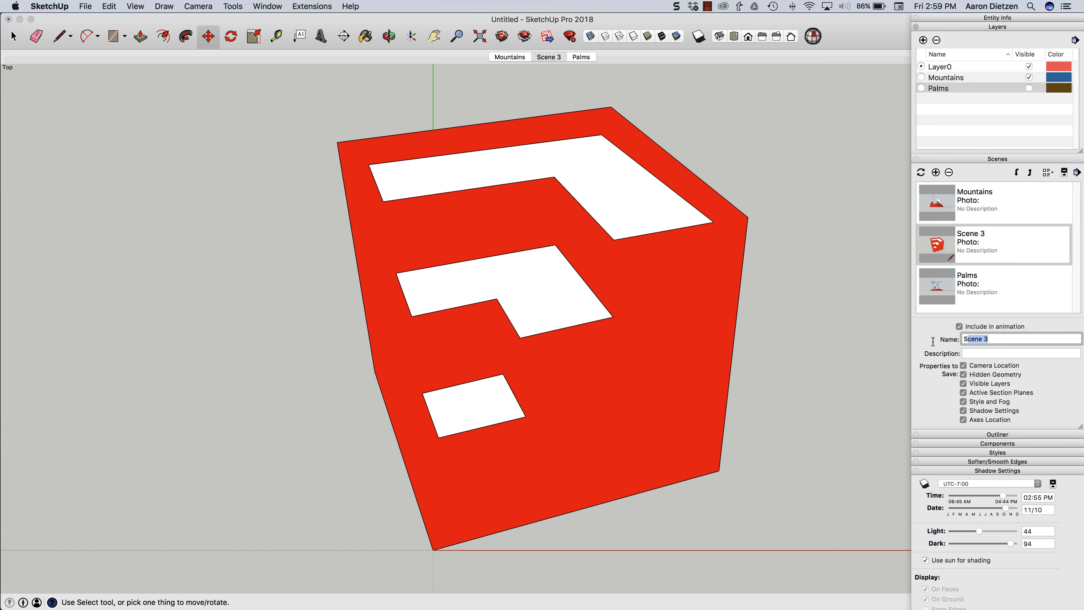
text(SU1)
key(Return)
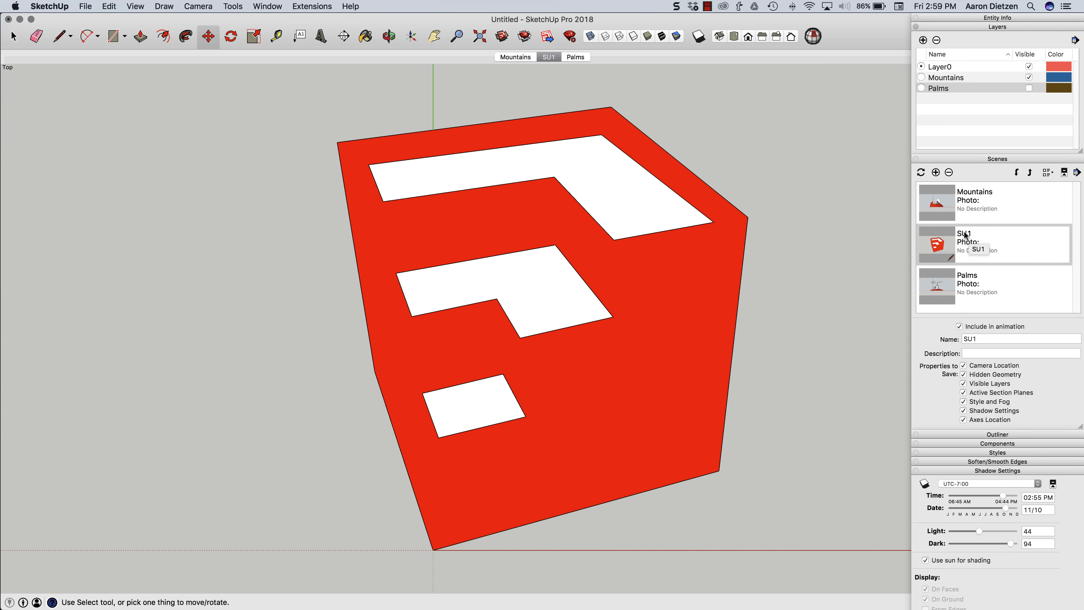
Add a top-view logo scene with the Mountains layer hidden and Palms visible, and place it last in the scene order
click(1028, 77)
click(1029, 88)
key(space)
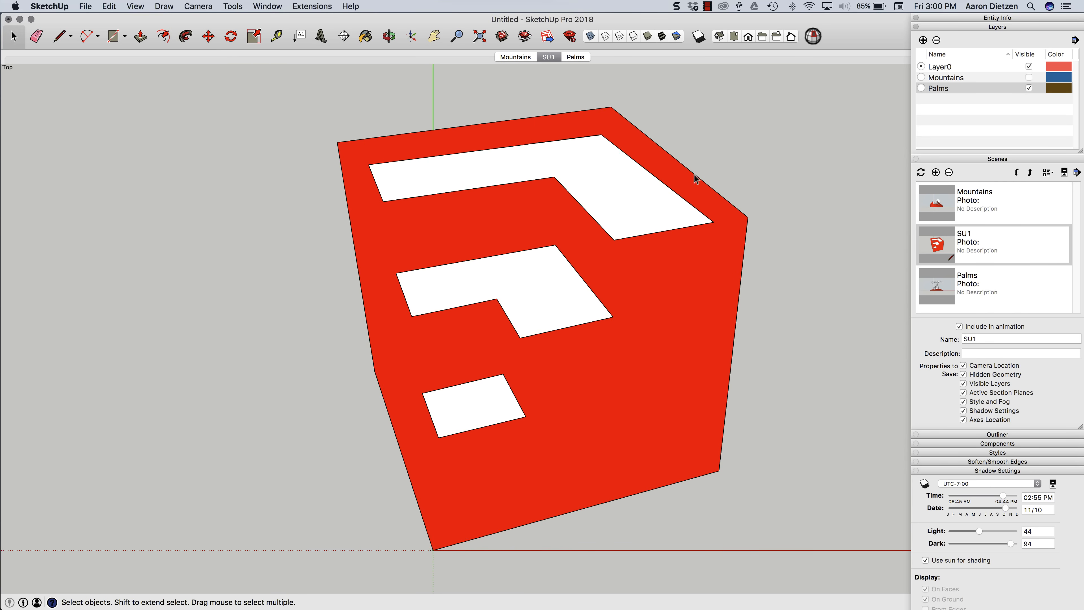
click(936, 173)
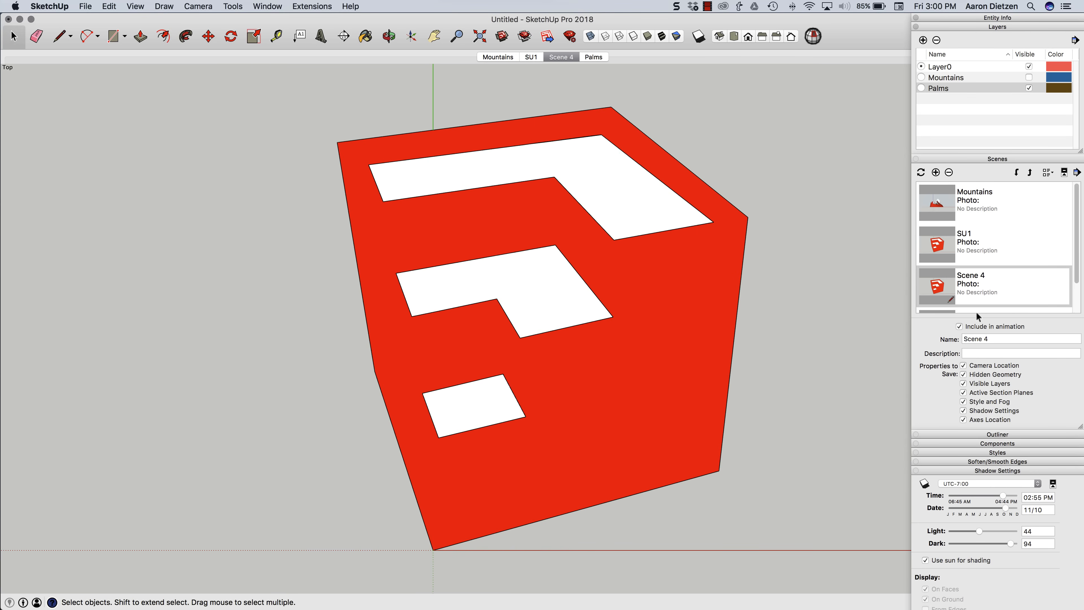
click(998, 339)
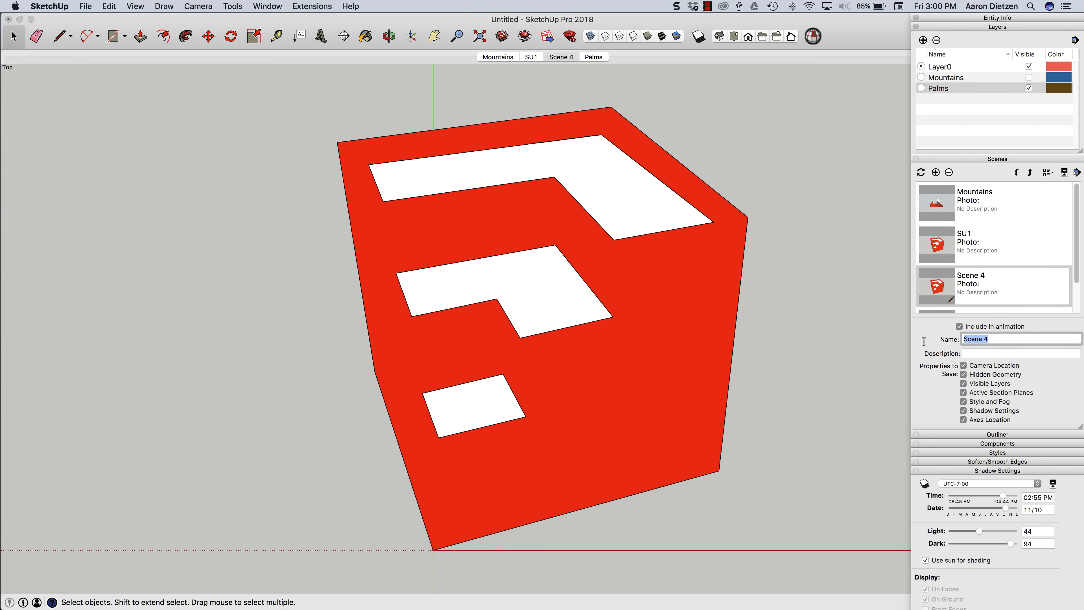
text(S)
click(1015, 173)
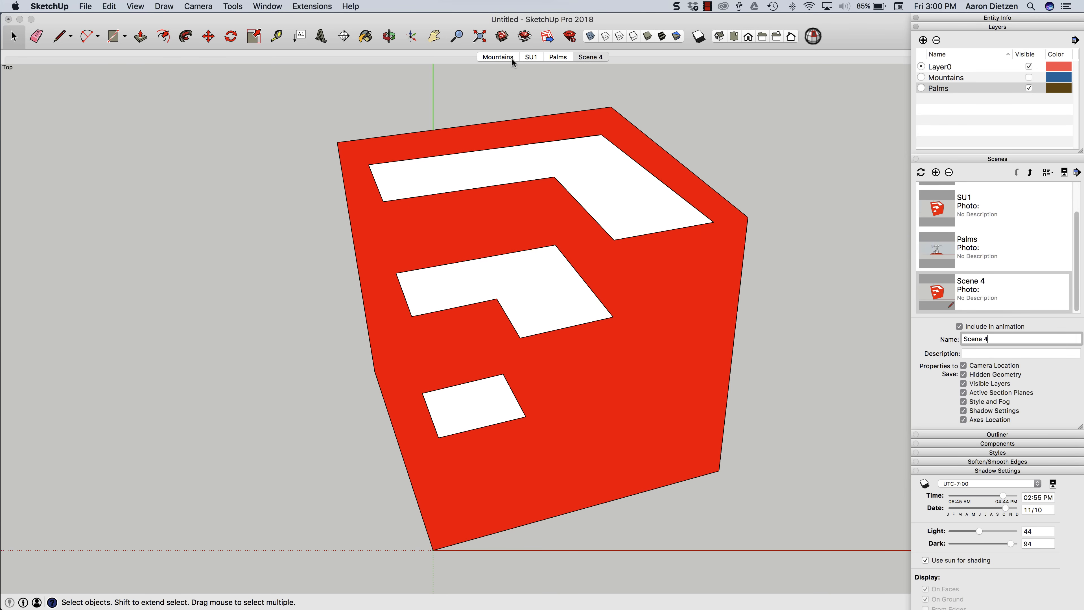
Review the Mountains, SU1, Palms and Scene 4 scenes in order and return to Mountains
click(497, 57)
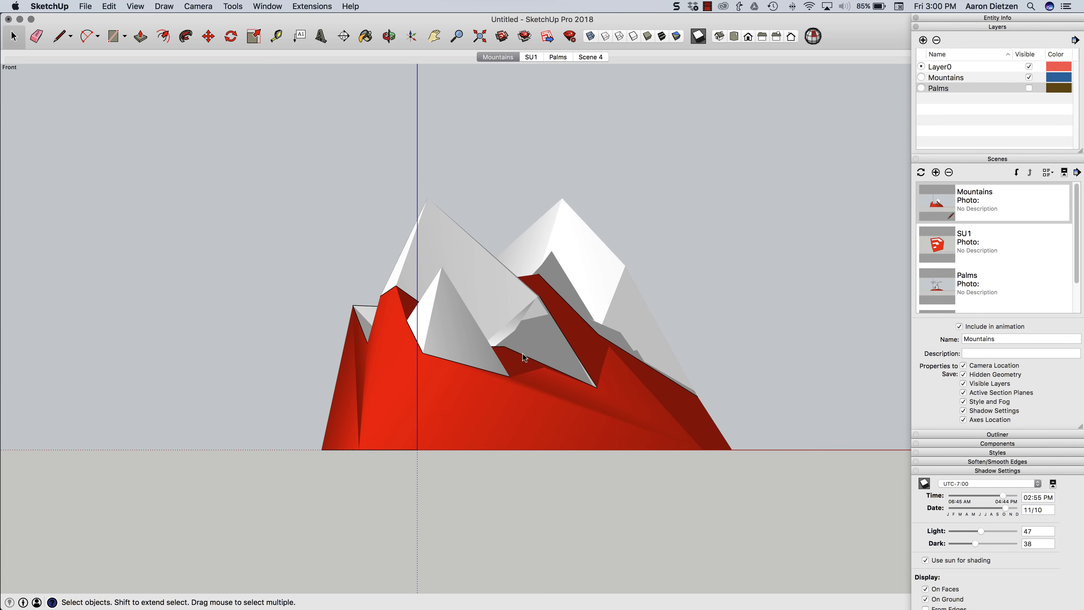
click(531, 57)
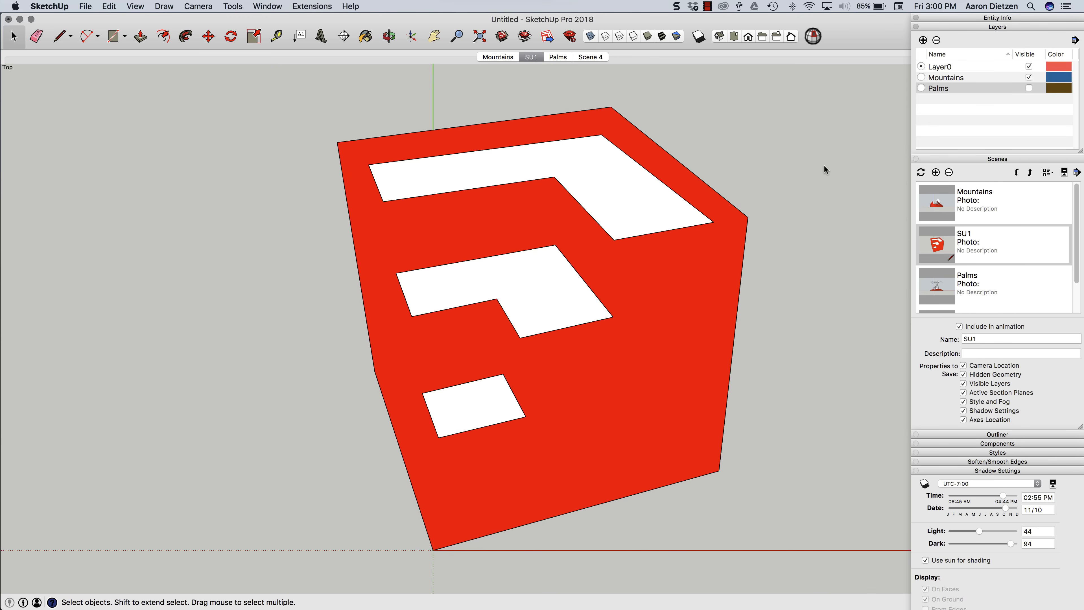
click(558, 57)
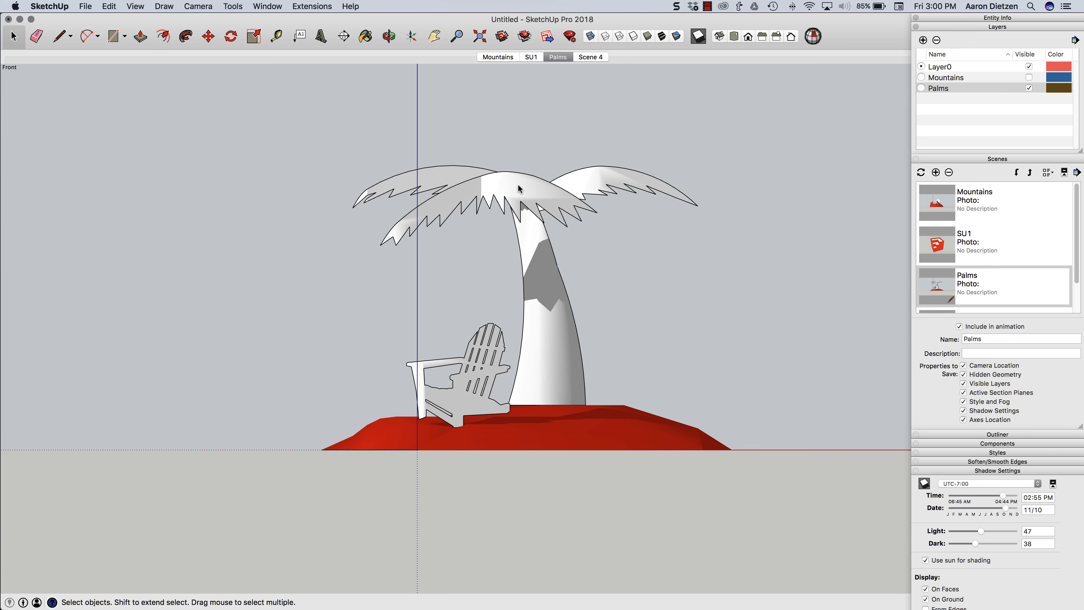
click(592, 57)
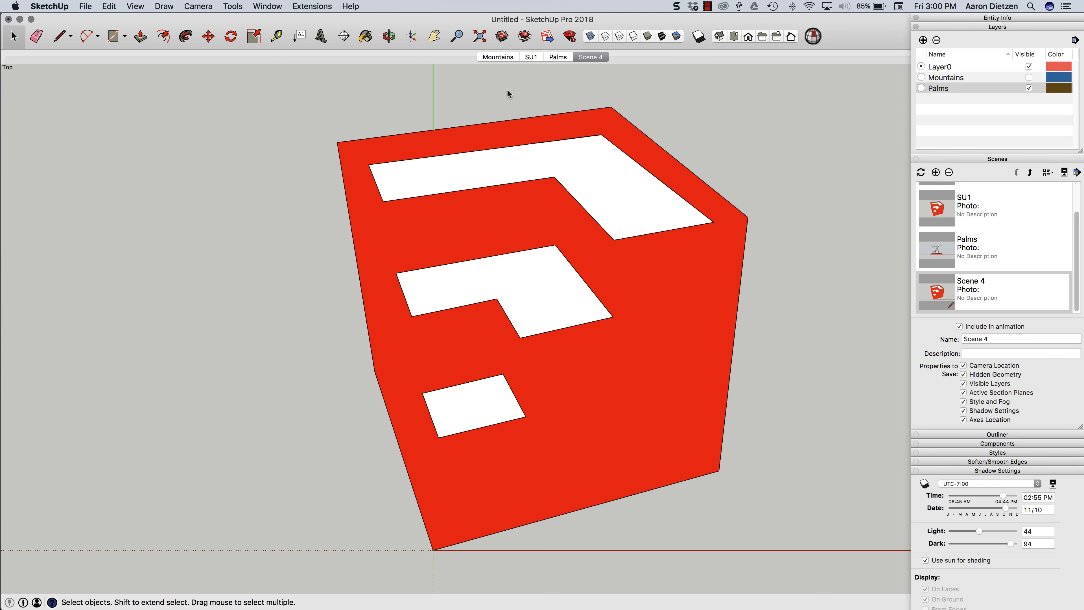
click(495, 58)
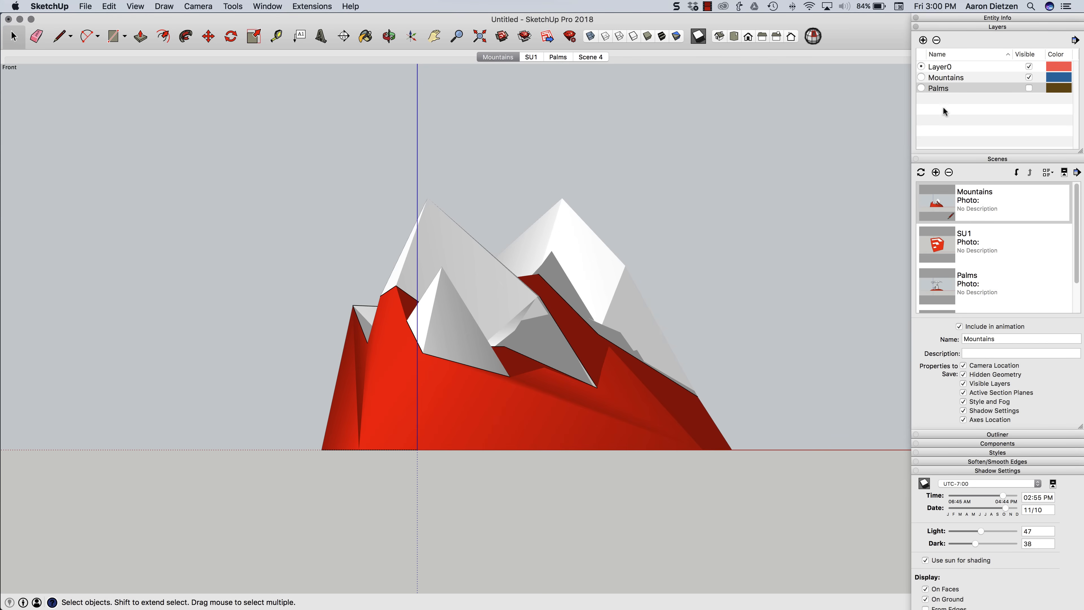
Play the scenes as an animation, and check the transition between Mountains and SU1
right_click(496, 57)
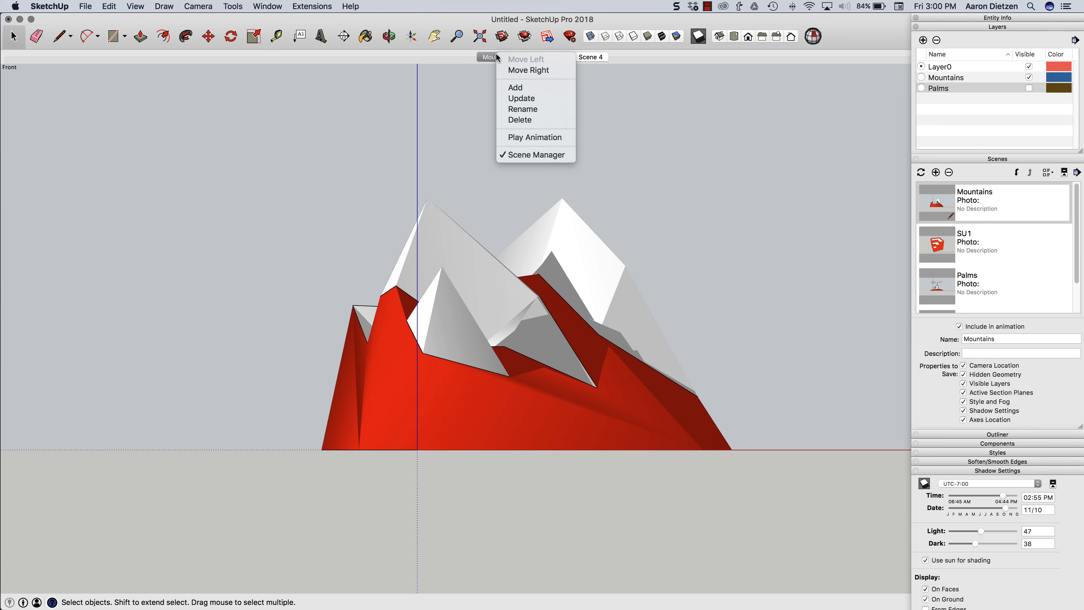
click(514, 138)
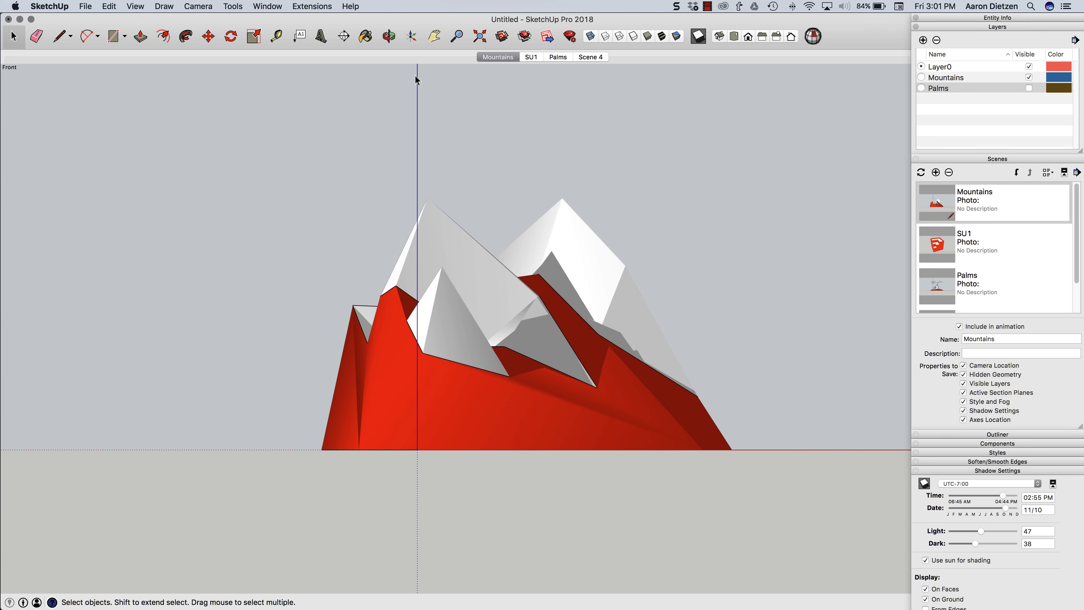
click(531, 57)
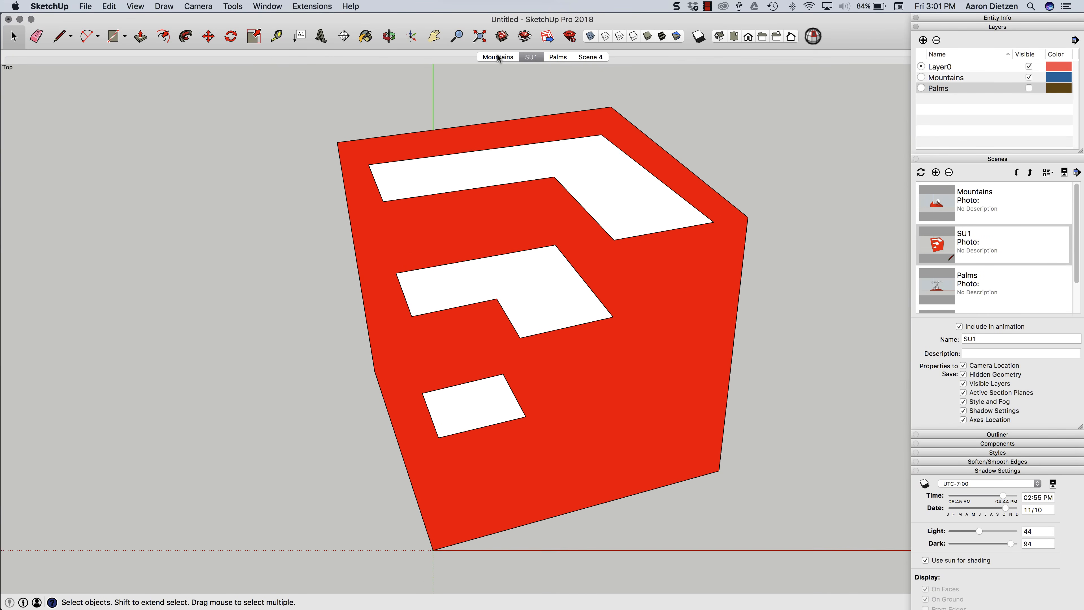
click(498, 57)
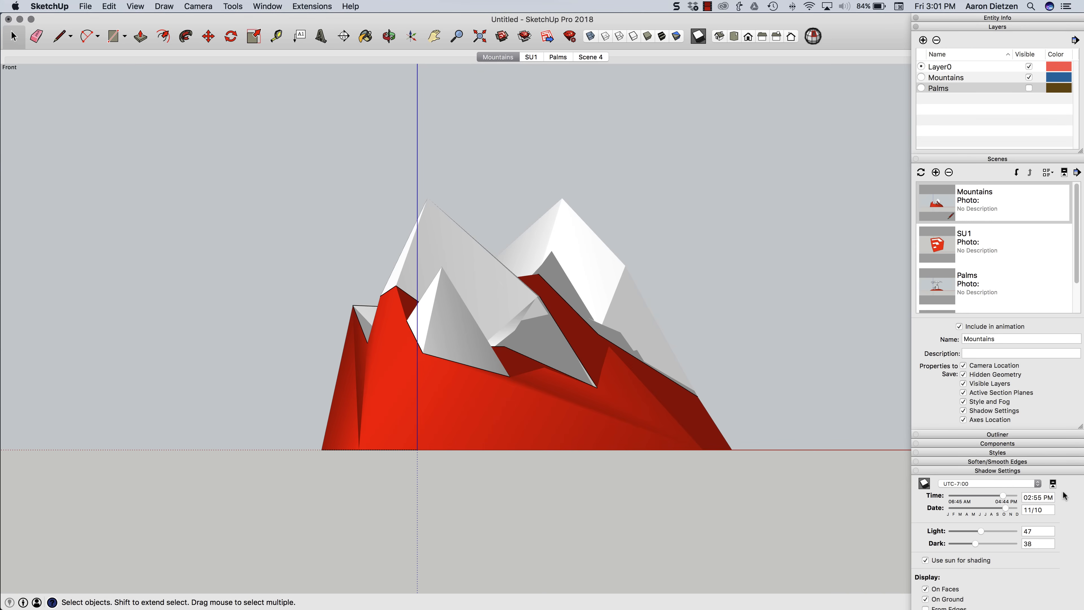
Collapse the shadow settings, enlarge the scene list to fit all four scenes and hide the model axes
click(1002, 470)
drag(1079, 427, 1081, 496)
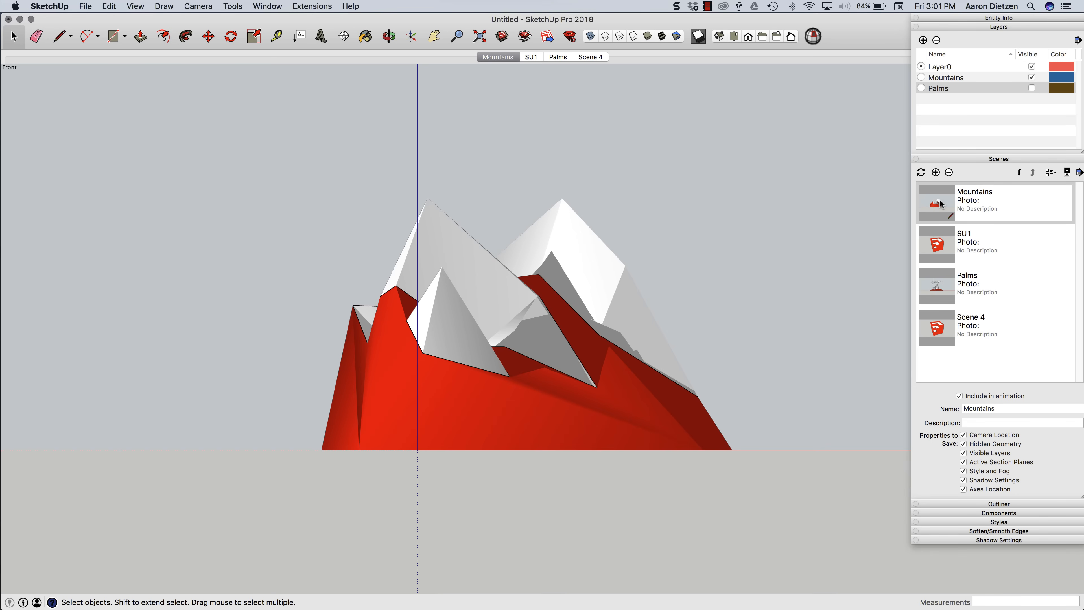
click(134, 6)
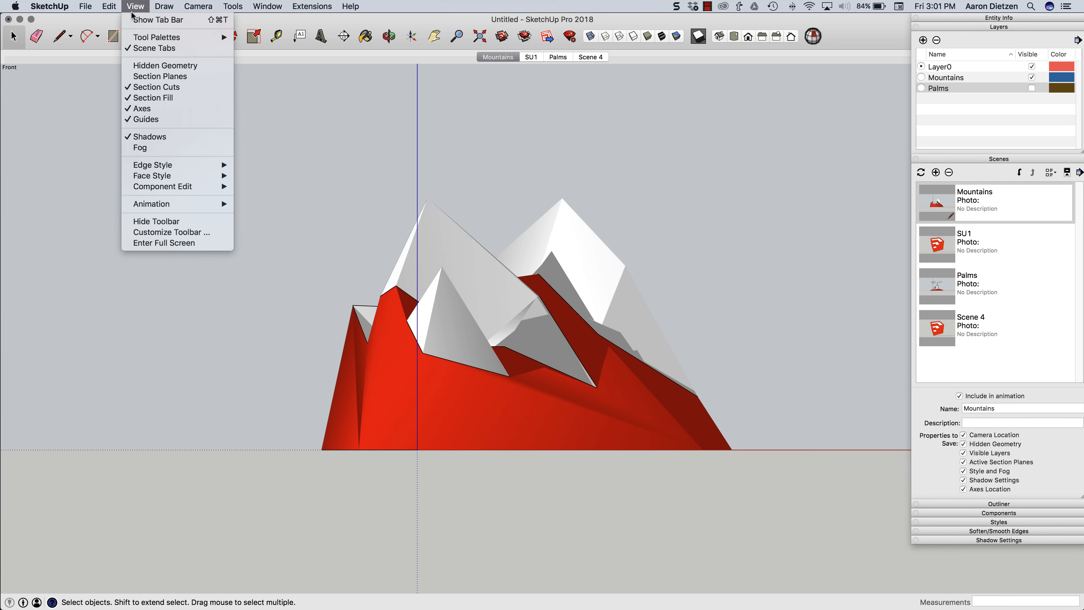
click(140, 107)
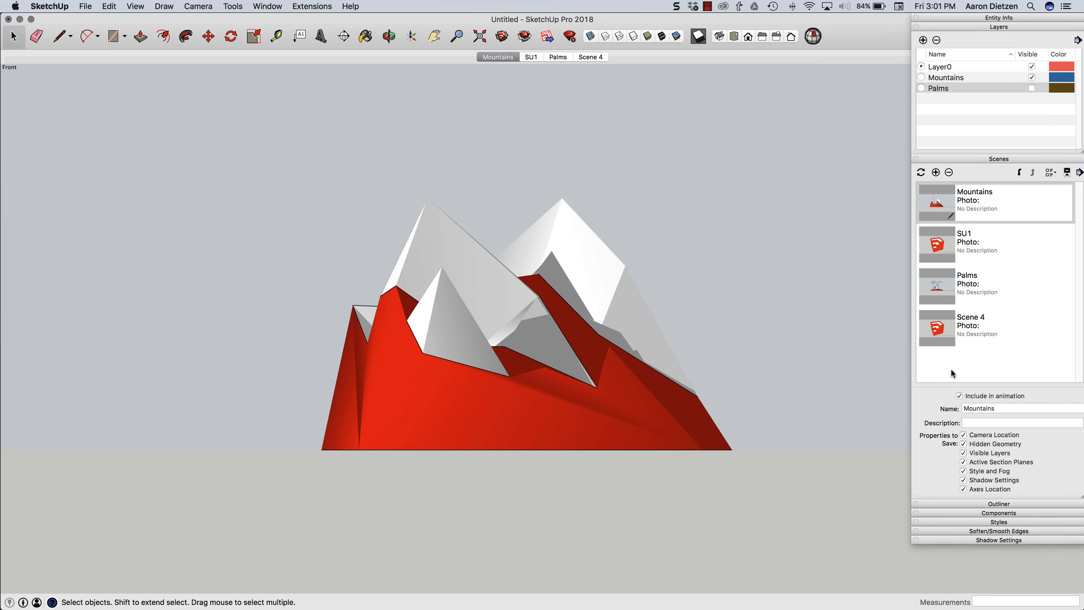
Update all four scenes together with only the Style and Fog property, saving the style changes as a new style
shift+click(968, 328)
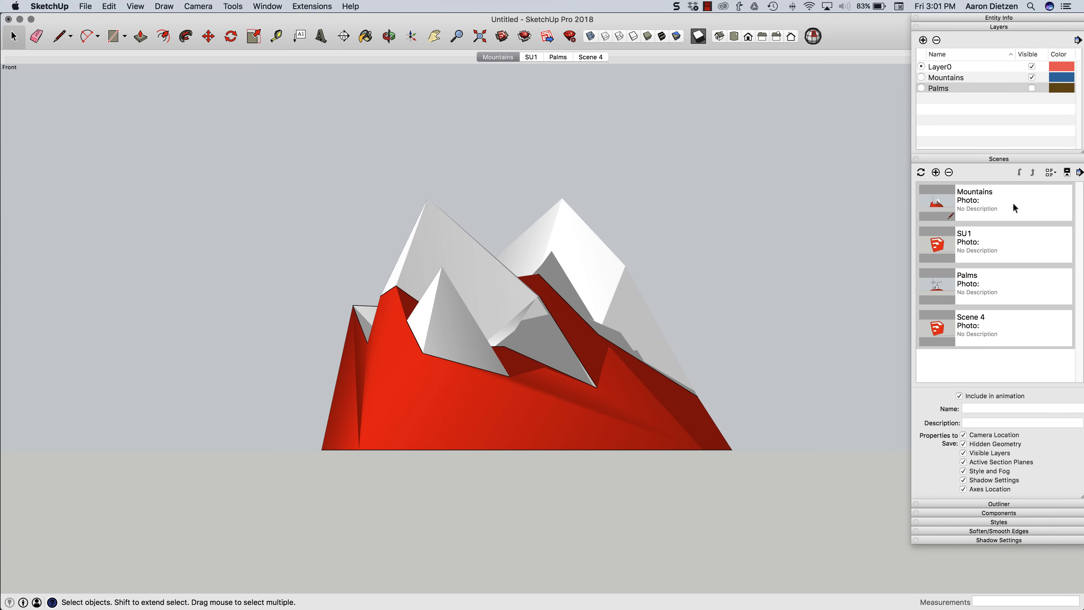
click(920, 173)
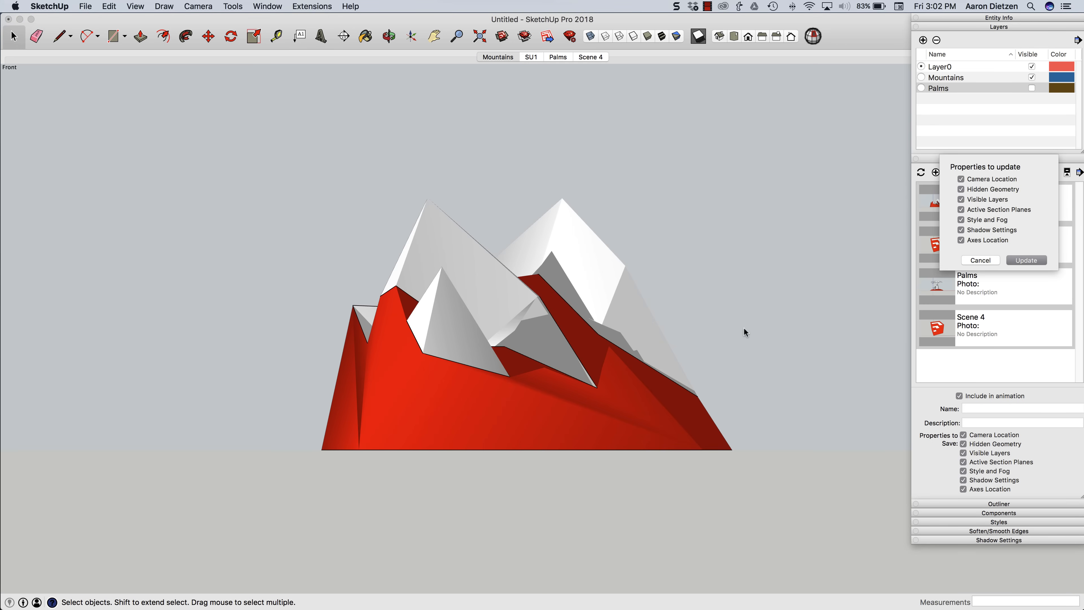
click(960, 240)
click(960, 230)
click(960, 209)
click(961, 199)
click(960, 189)
click(960, 179)
click(1025, 260)
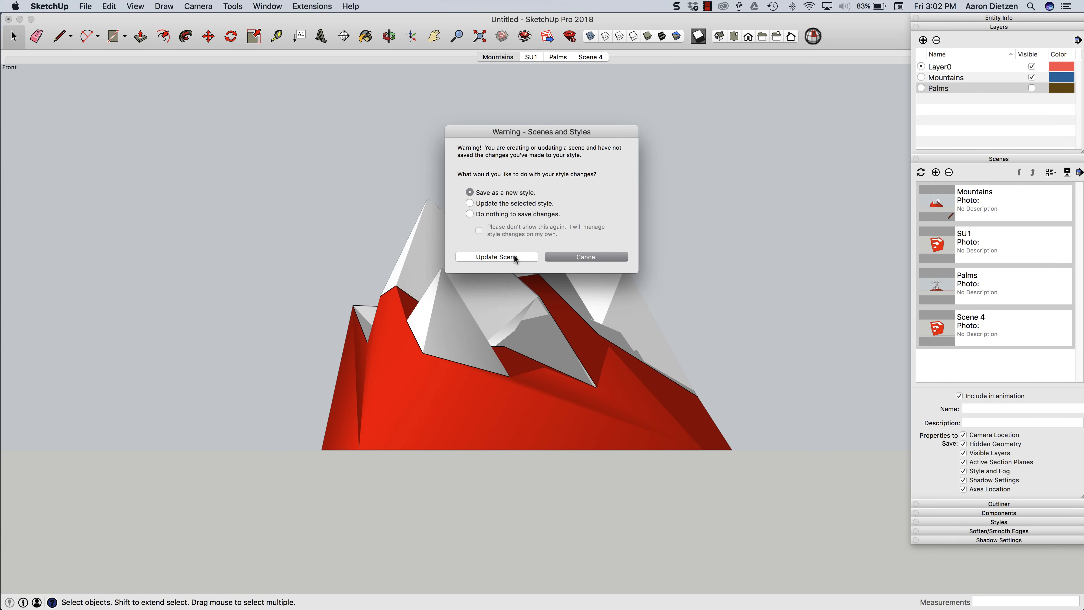
click(497, 256)
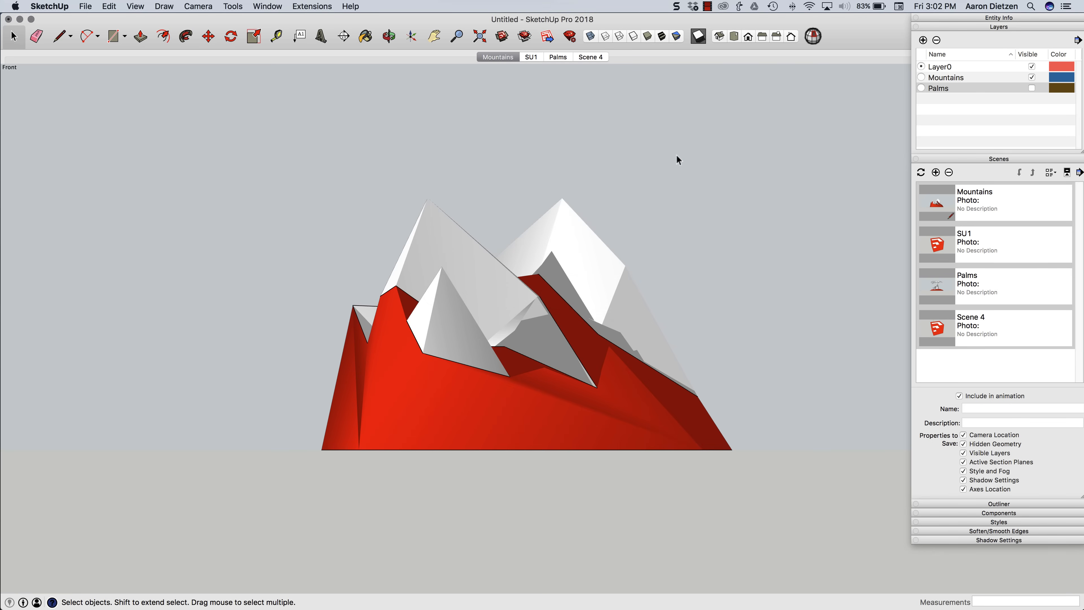
Check all four scenes without axes and play the scene animation from Mountains
click(531, 57)
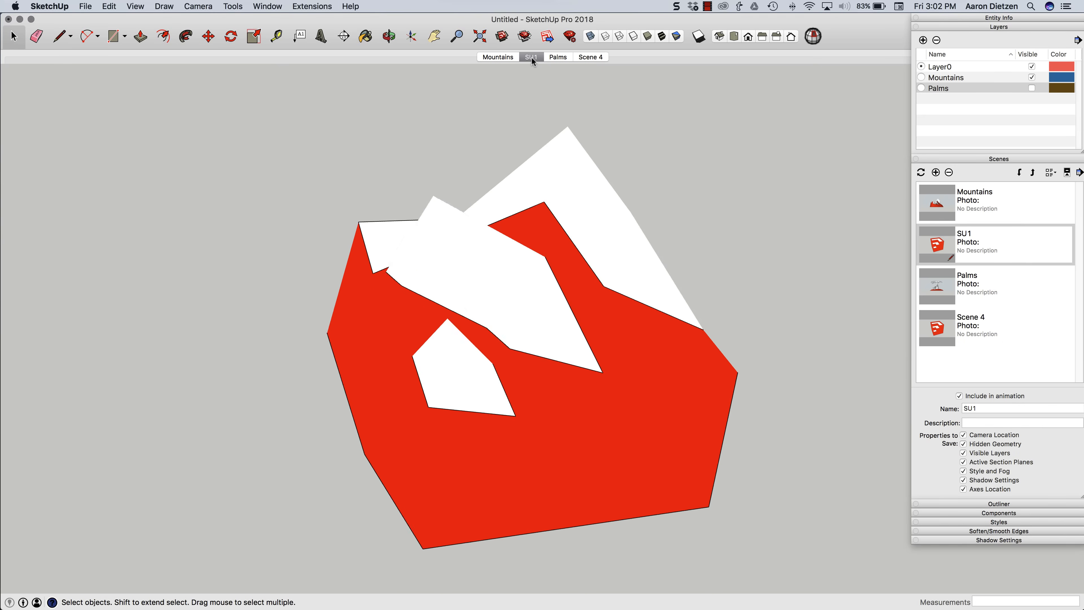
click(551, 57)
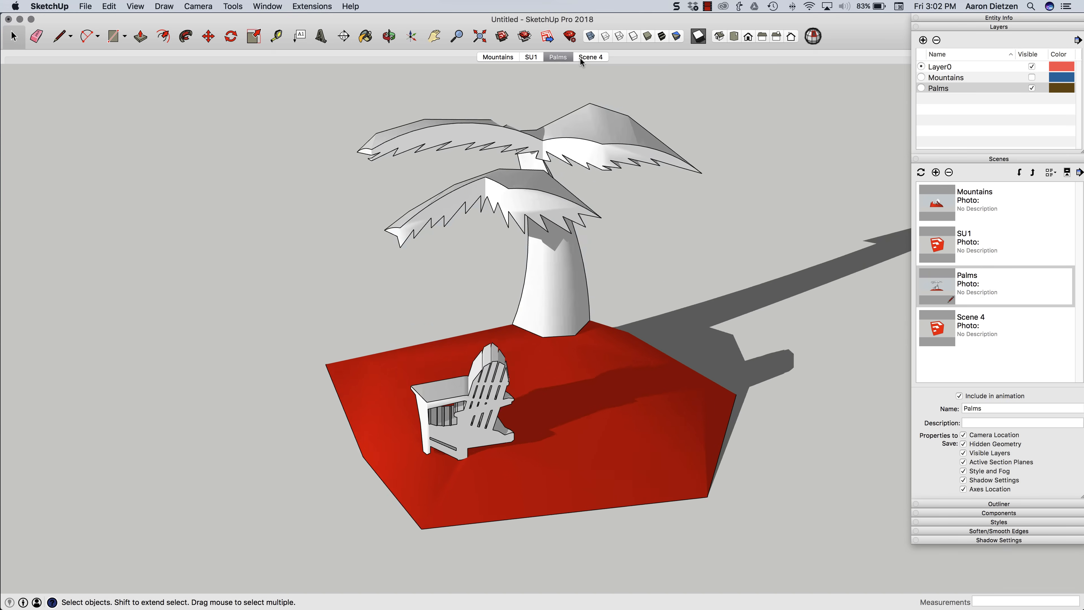
click(586, 57)
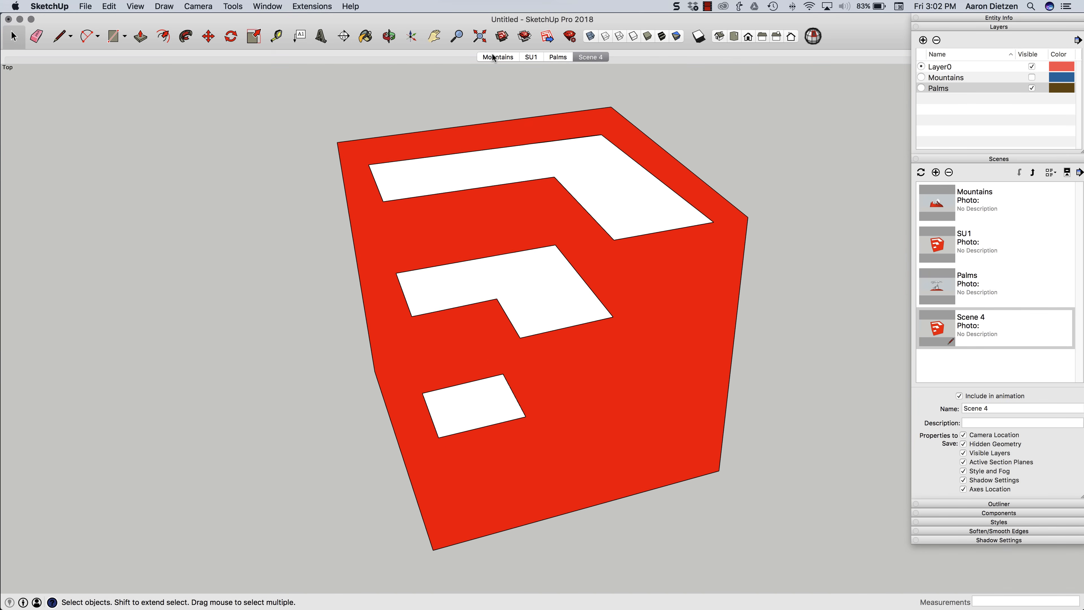
click(492, 58)
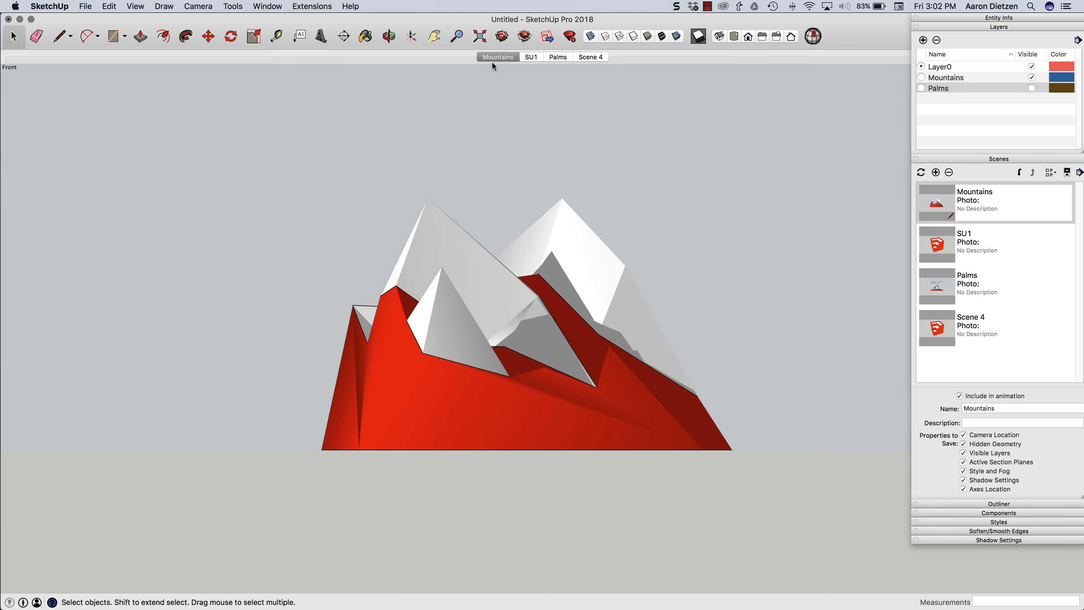
right_click(491, 56)
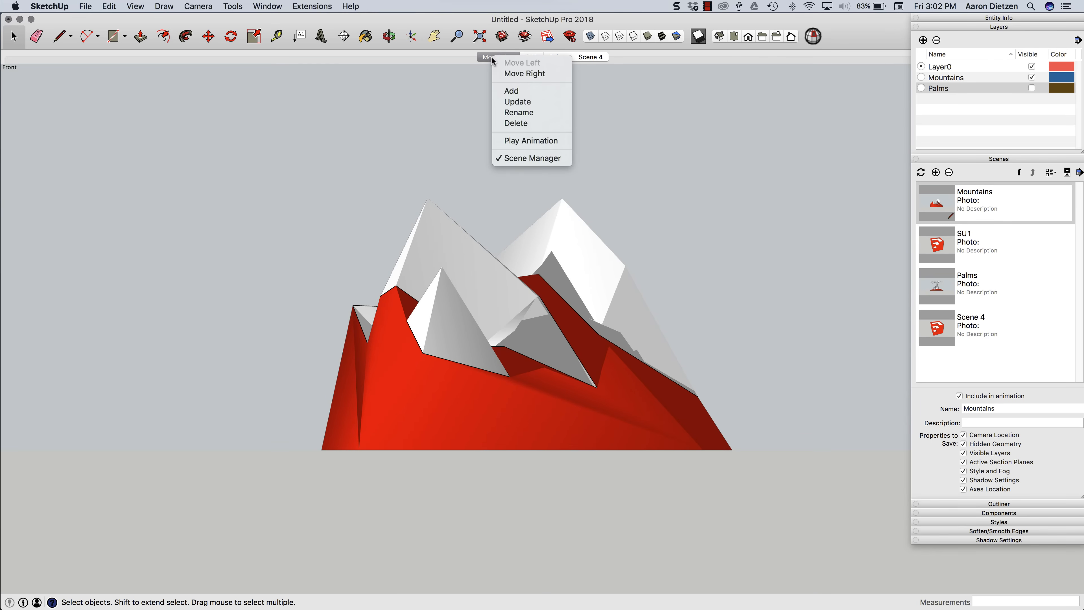
click(515, 140)
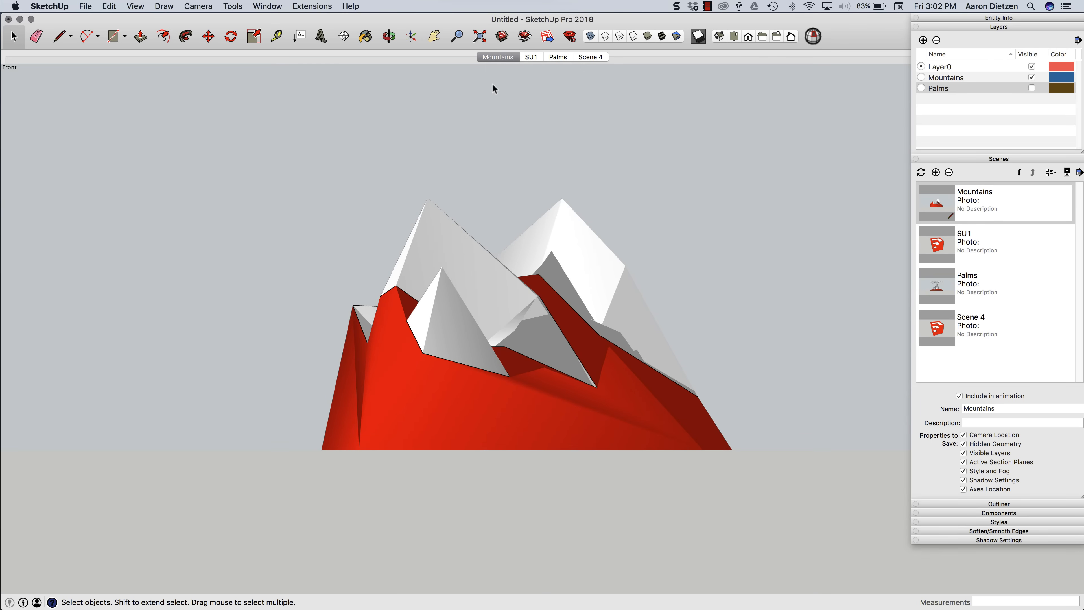